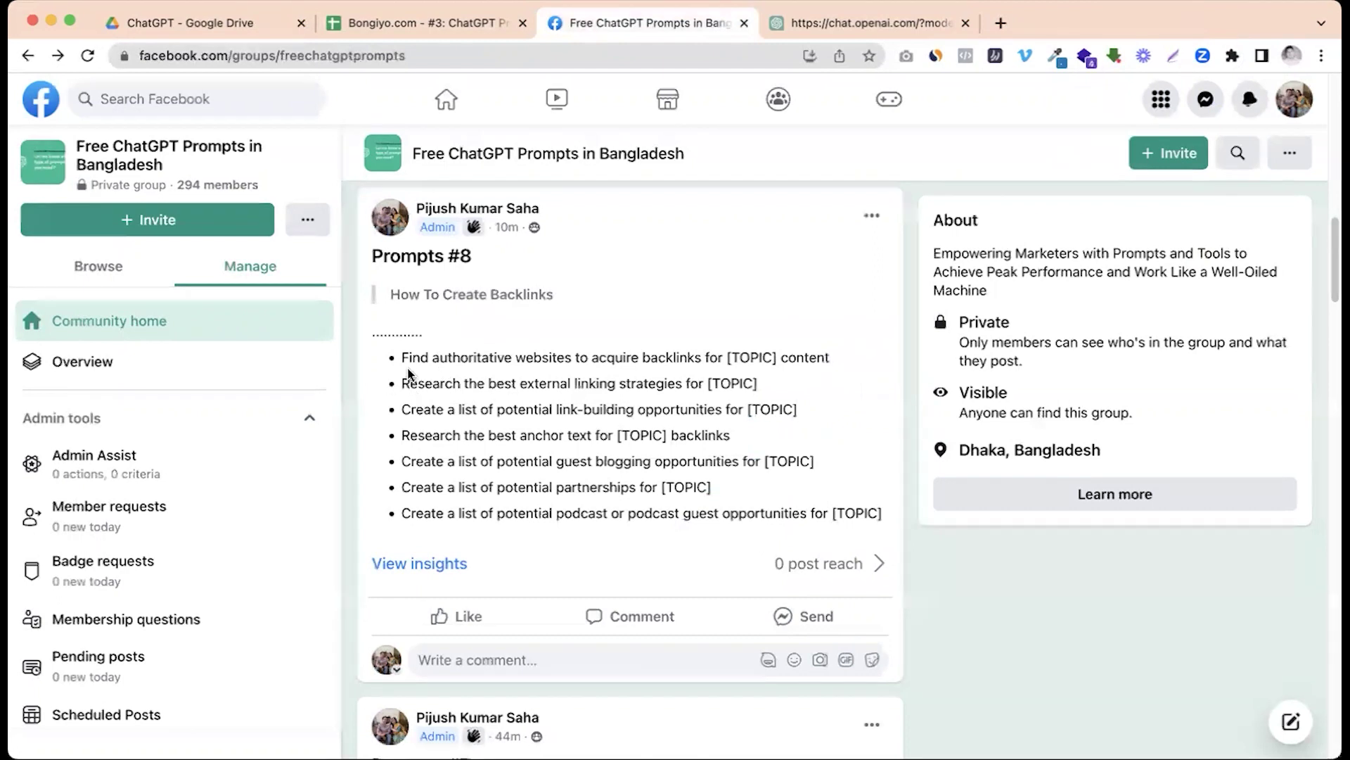
Copy the prompt "Find authoritative websites to acquire backlinks for [TOPIC] content" from the Facebook group's Prompts #8 post into the ChatGPT message
drag(400, 356, 837, 357)
key(super+c)
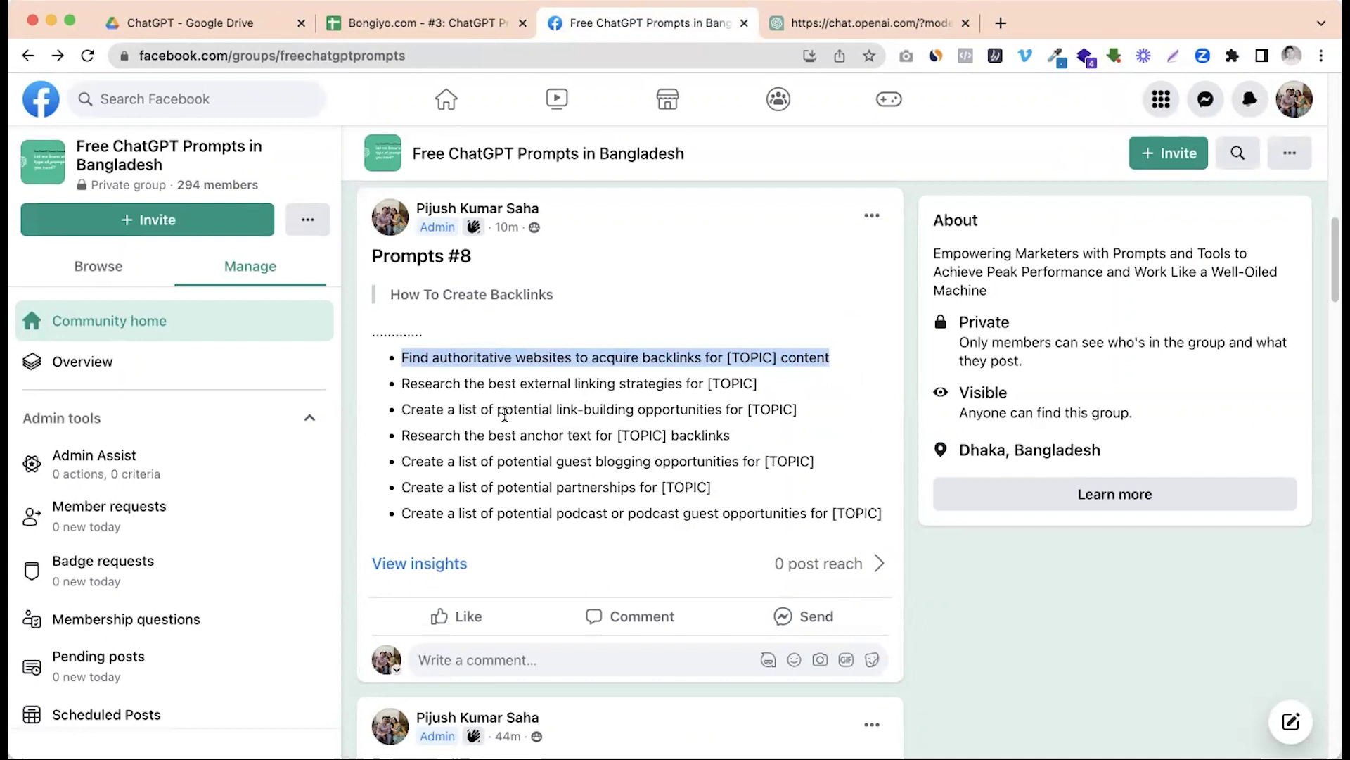
click(837, 25)
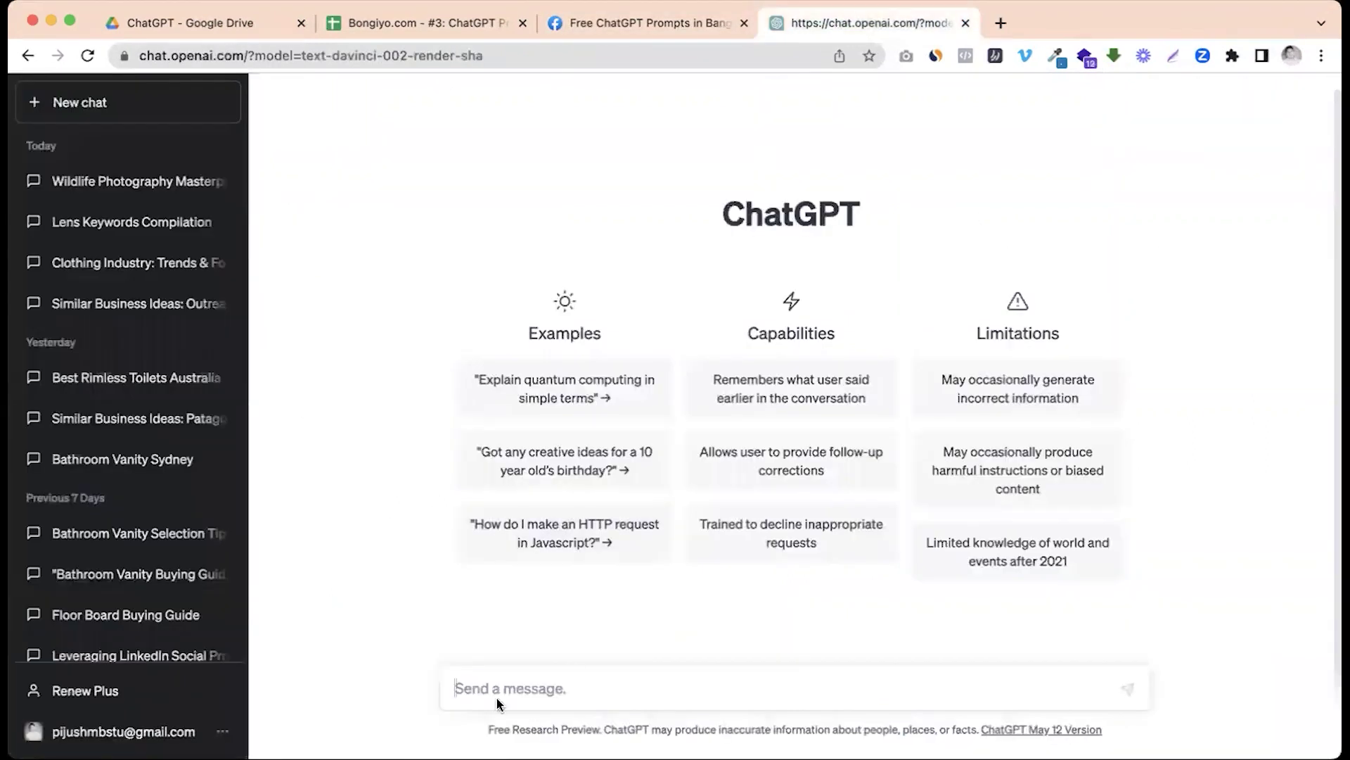
key(super+v)
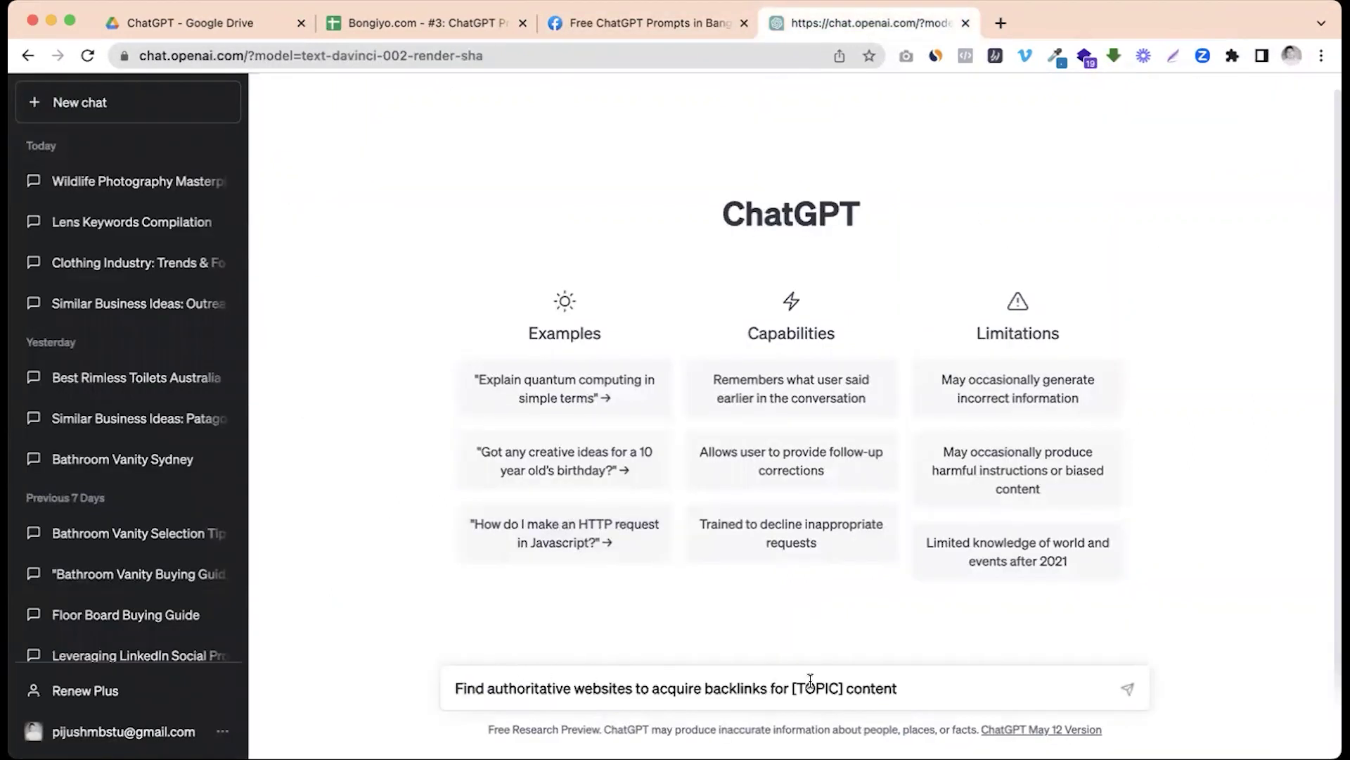
Replace the [TOPIC] placeholder in the message with "wildlife photography" and send the prompt
drag(793, 688, 848, 688)
text(wildlife phoo)
key(BackSpace)
text(tography)
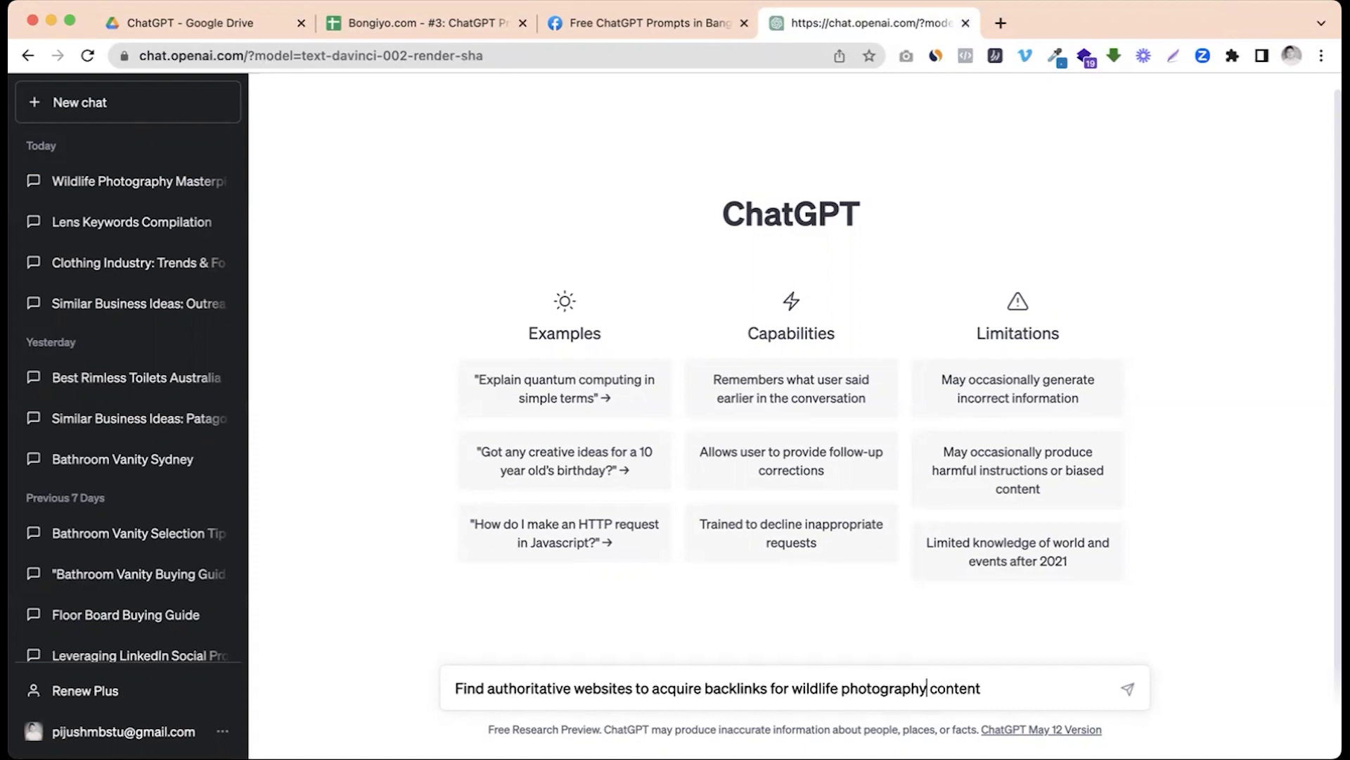
key(Return)
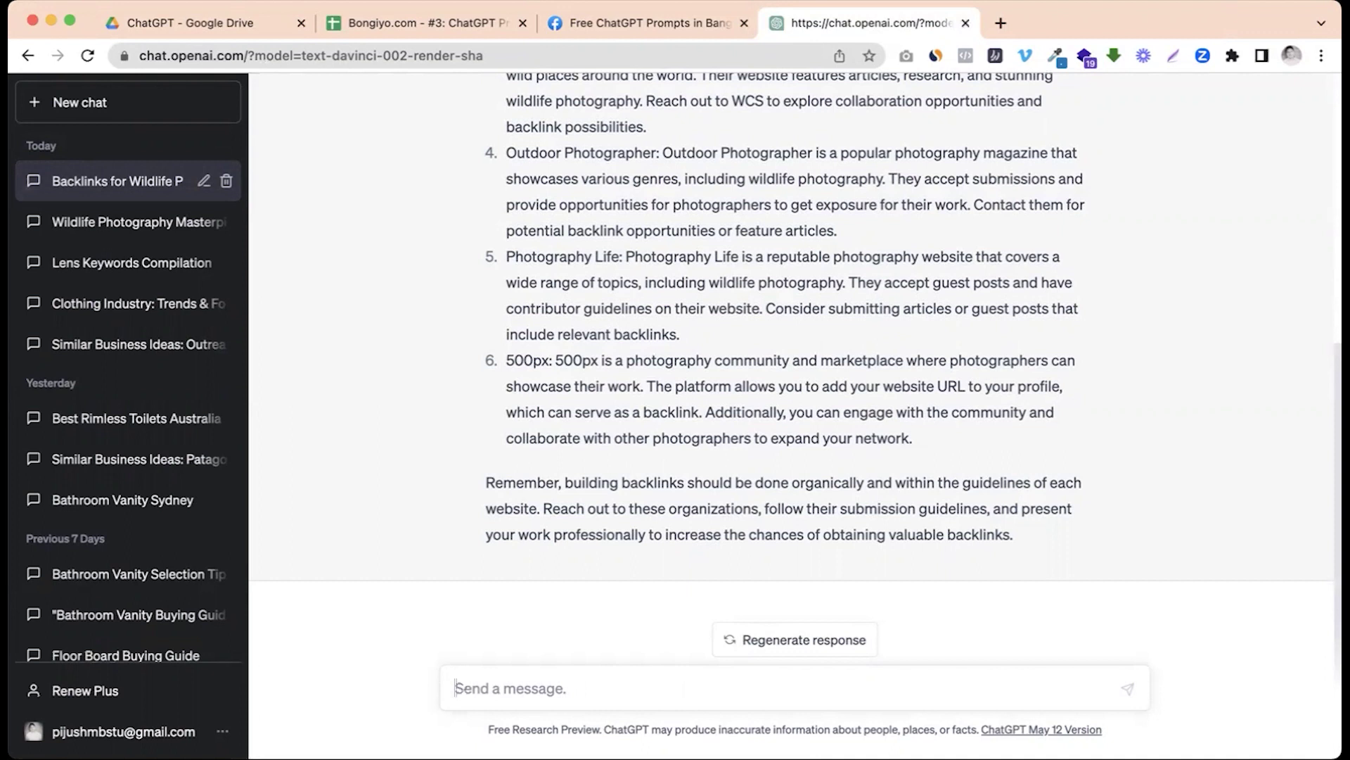
Review the suggested backlink websites and send the follow-up "give me url"
scroll(686, 450, up, 2)
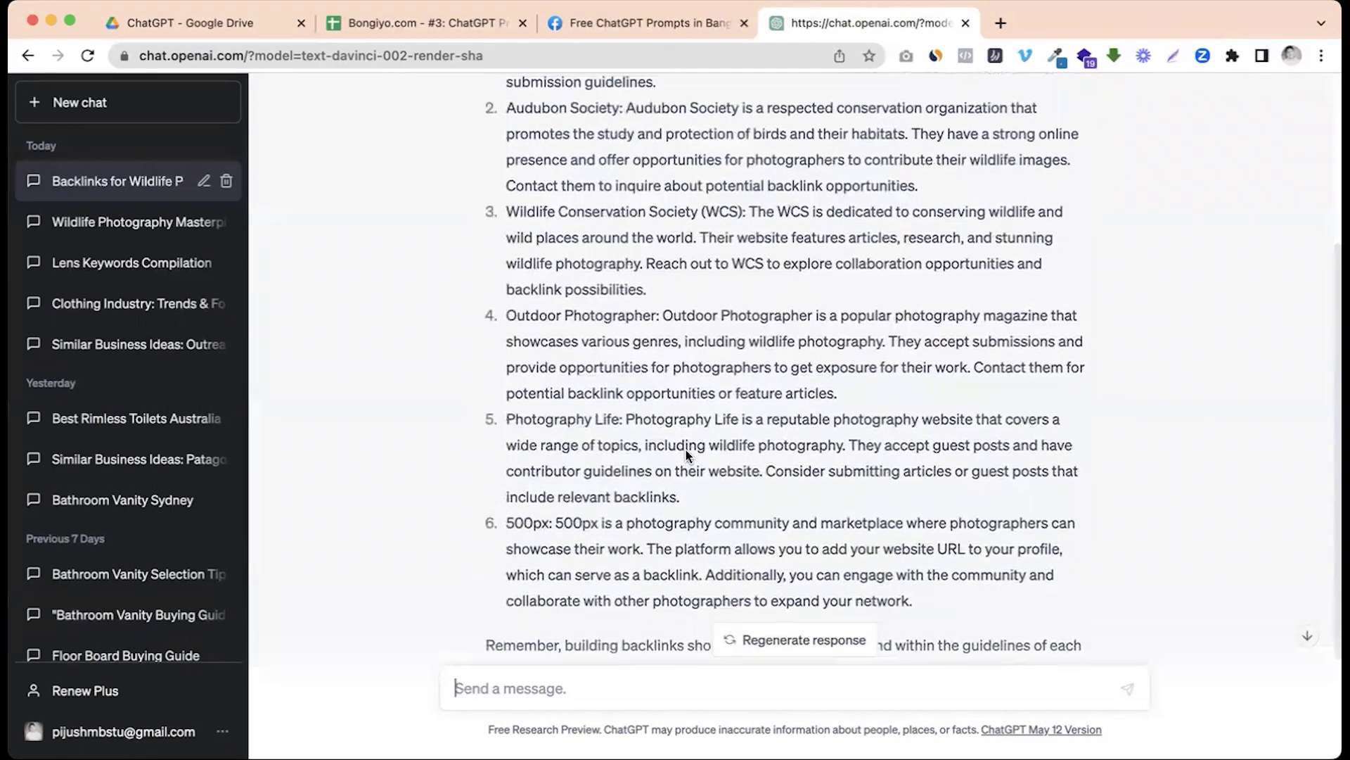
scroll(686, 450, up, 1)
scroll(686, 450, up, 1)
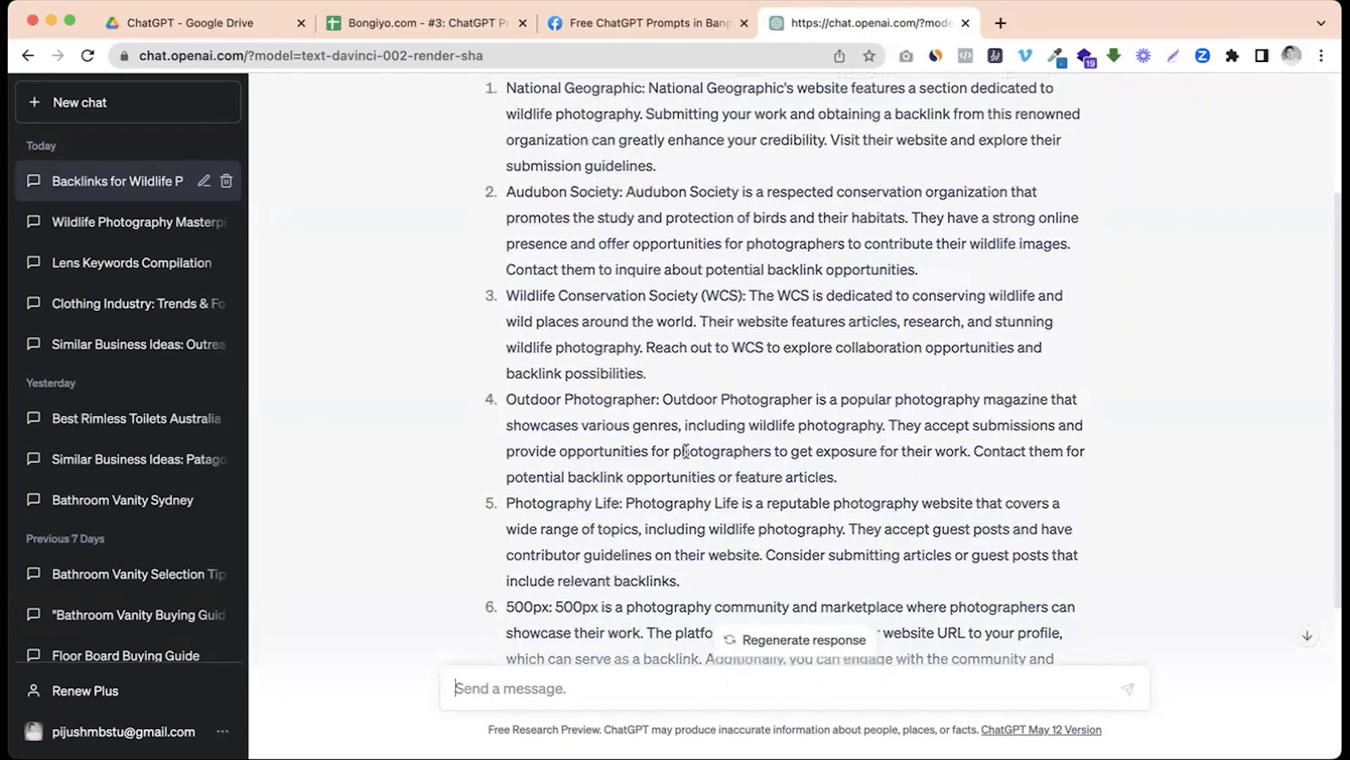
scroll(685, 450, up, 1)
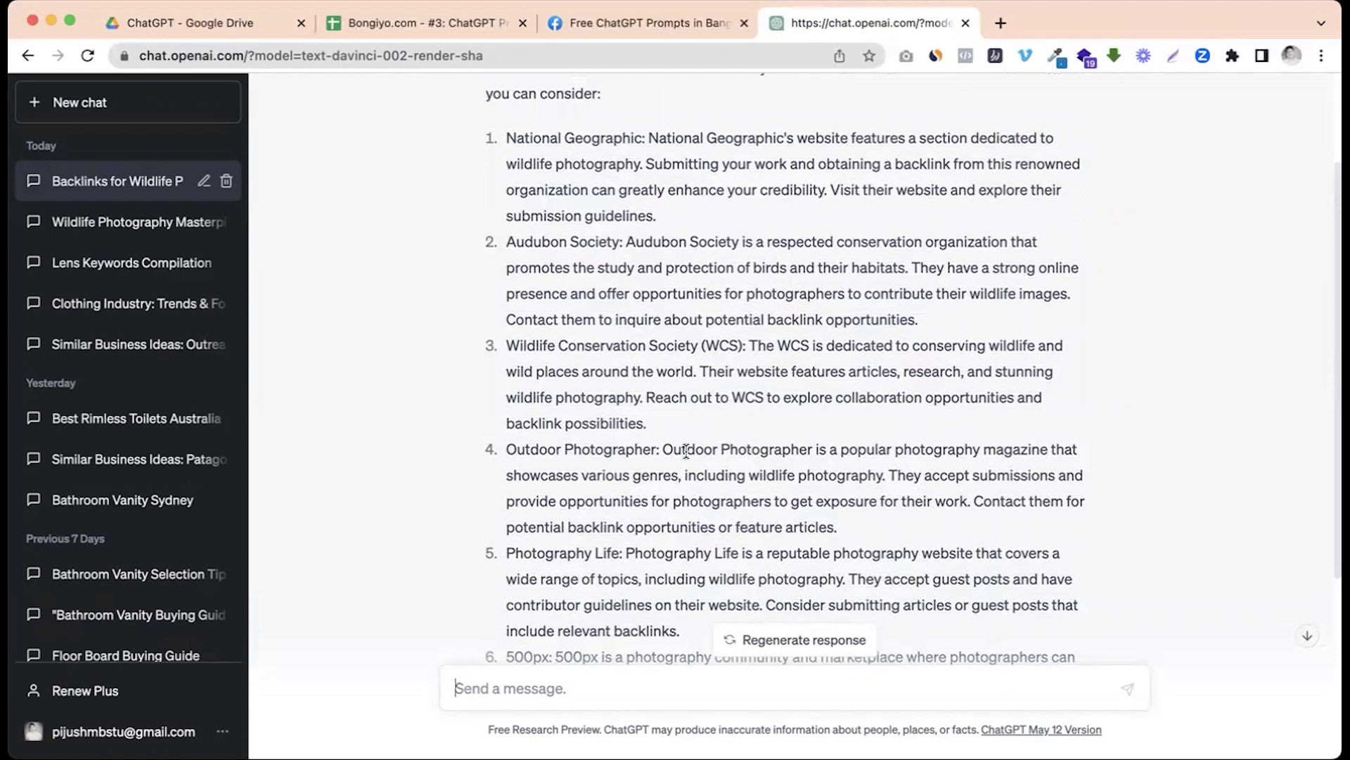
scroll(685, 450, up, 2)
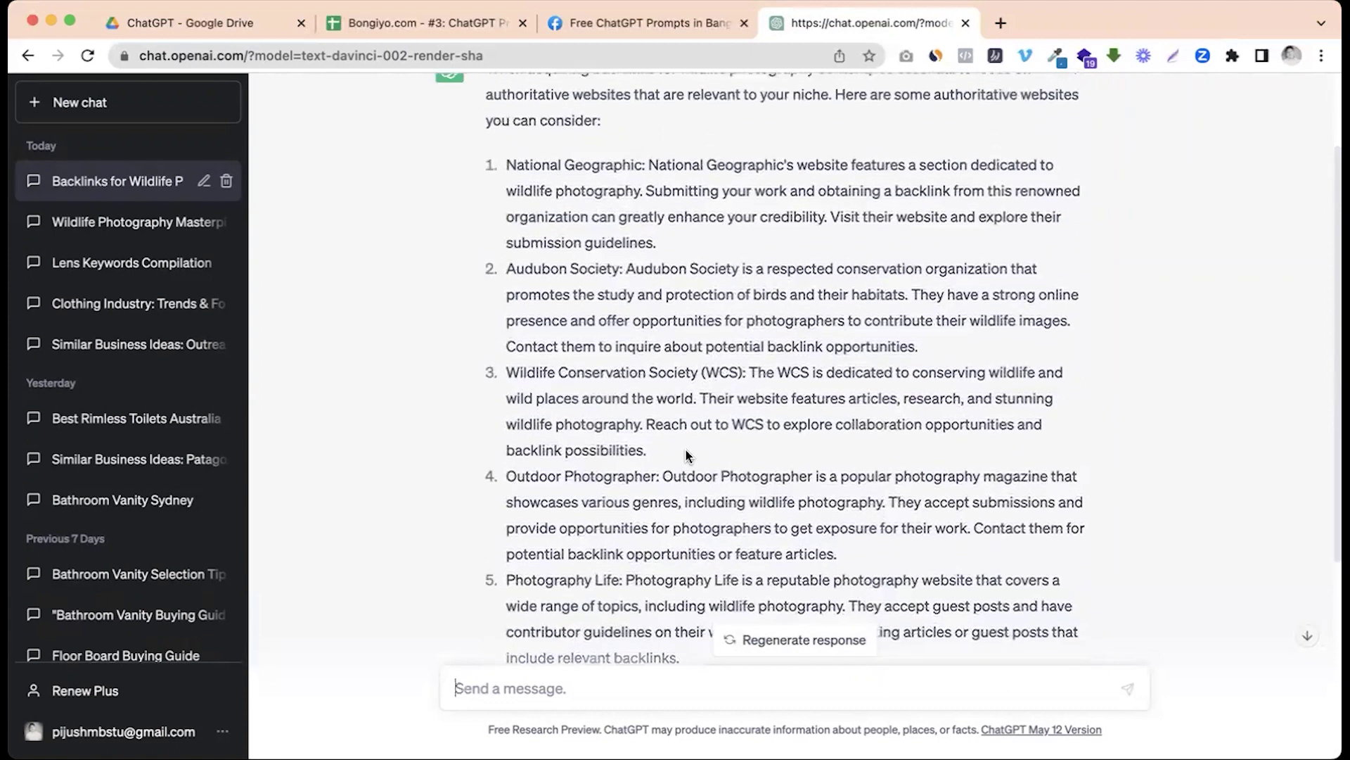
scroll(687, 456, down, 5)
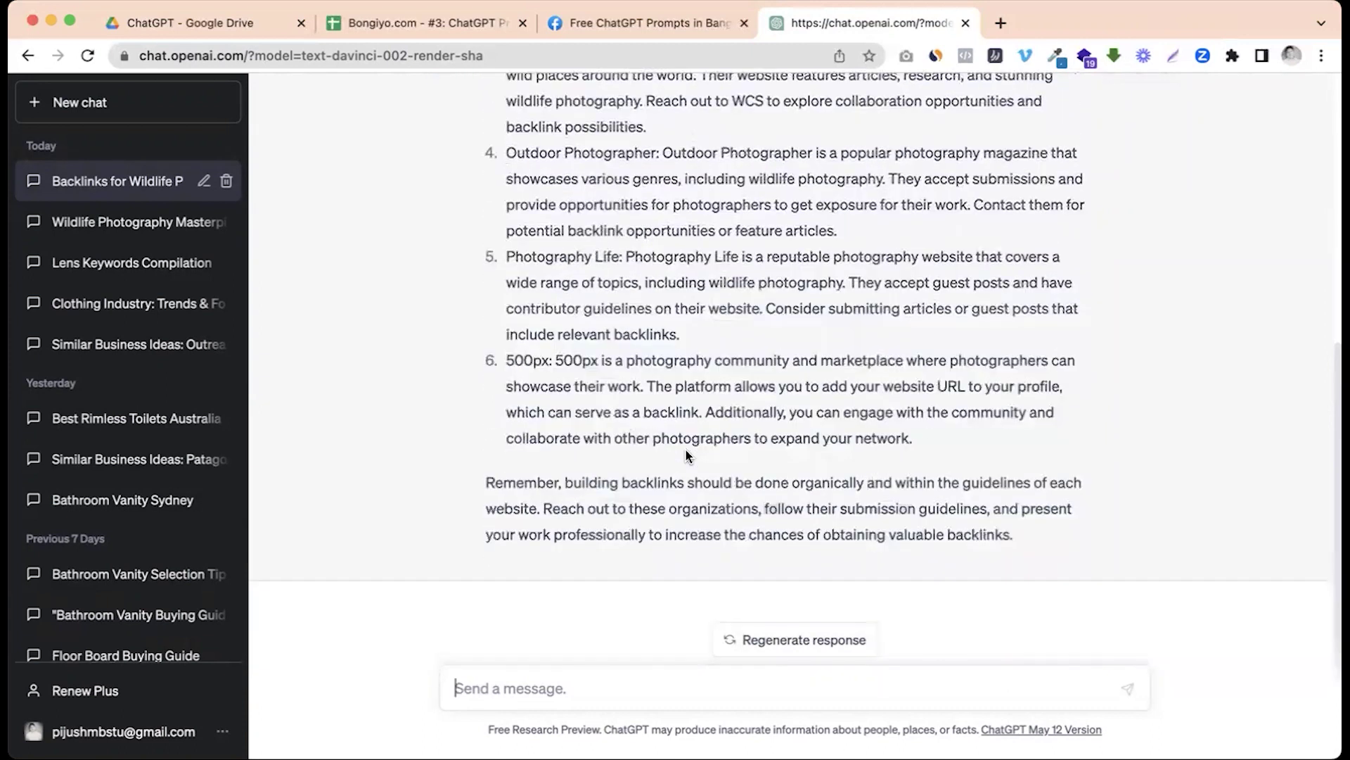
text(gi)
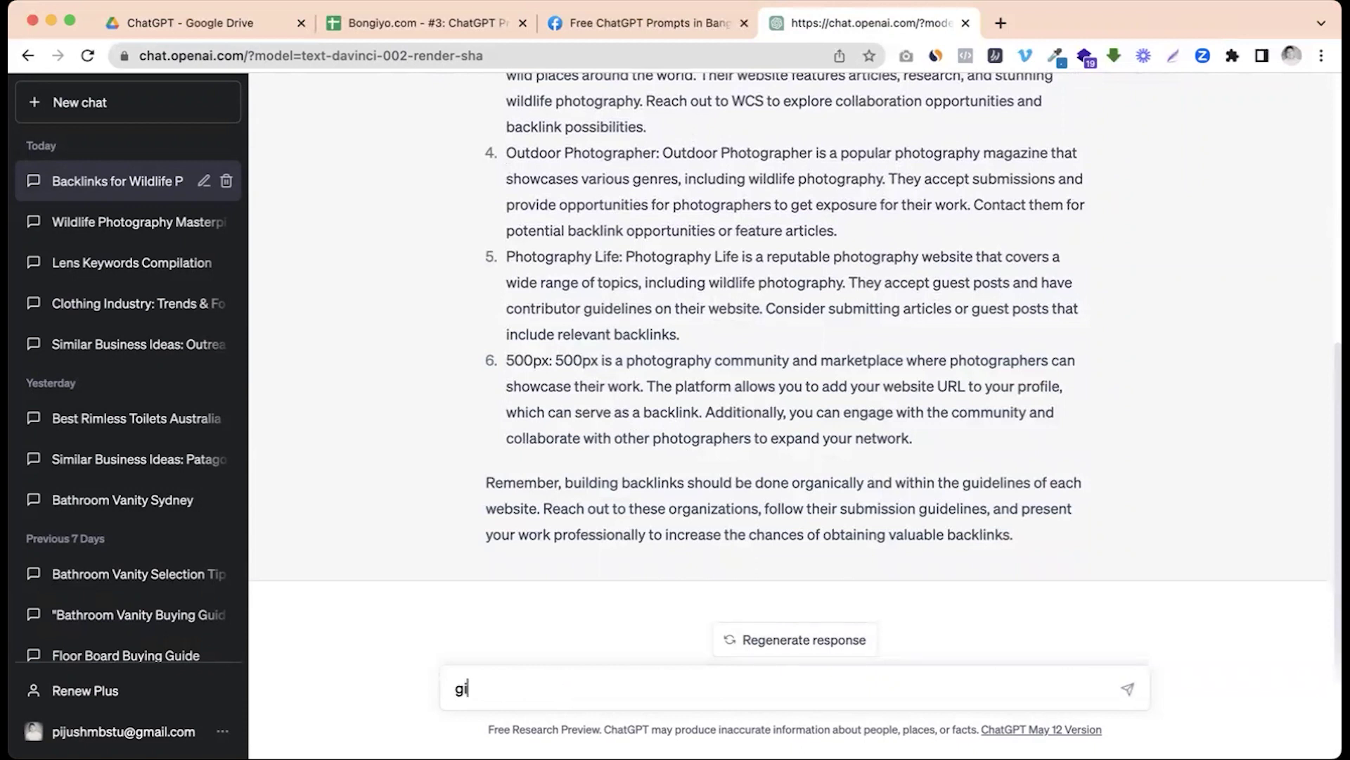
text(ve me url)
key(Return)
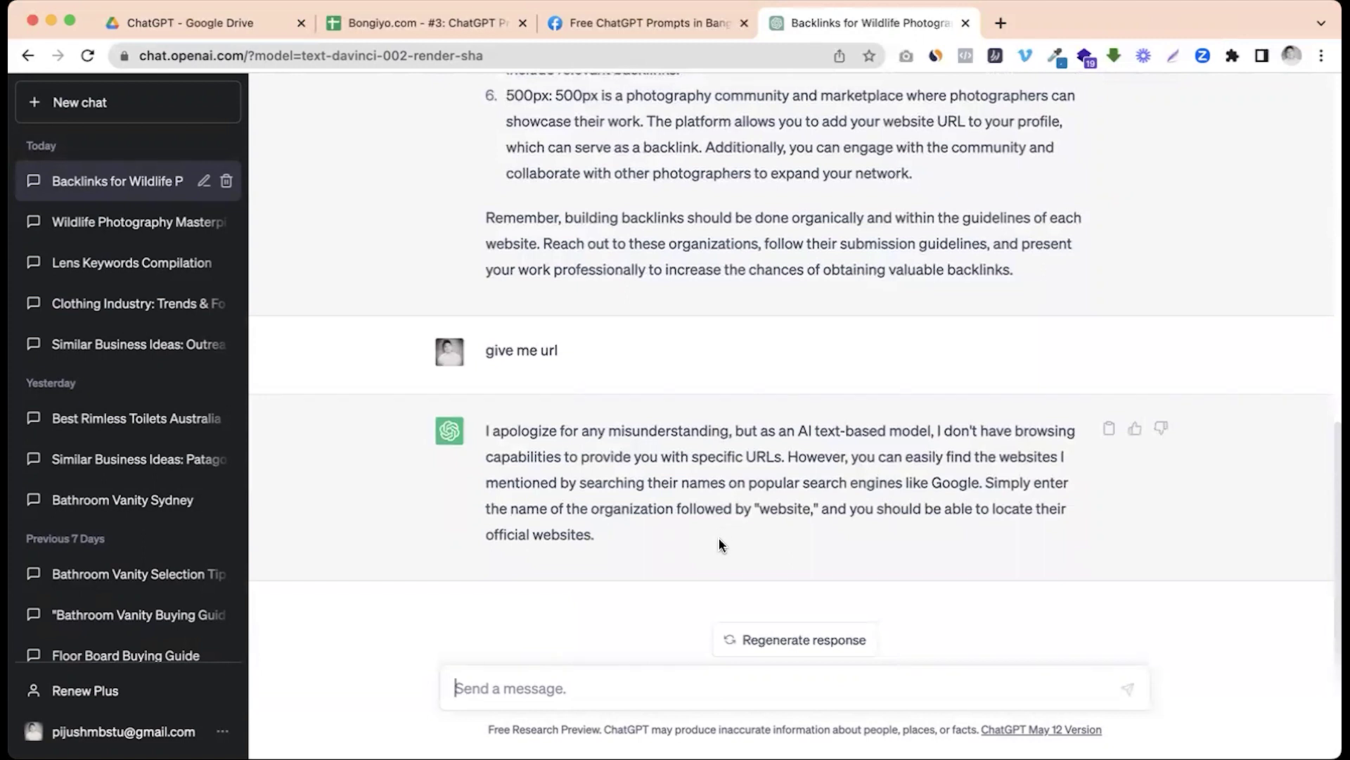
Send the follow-up "give me website link from above prompt", and extend the list by sending "continue"
text(gi)
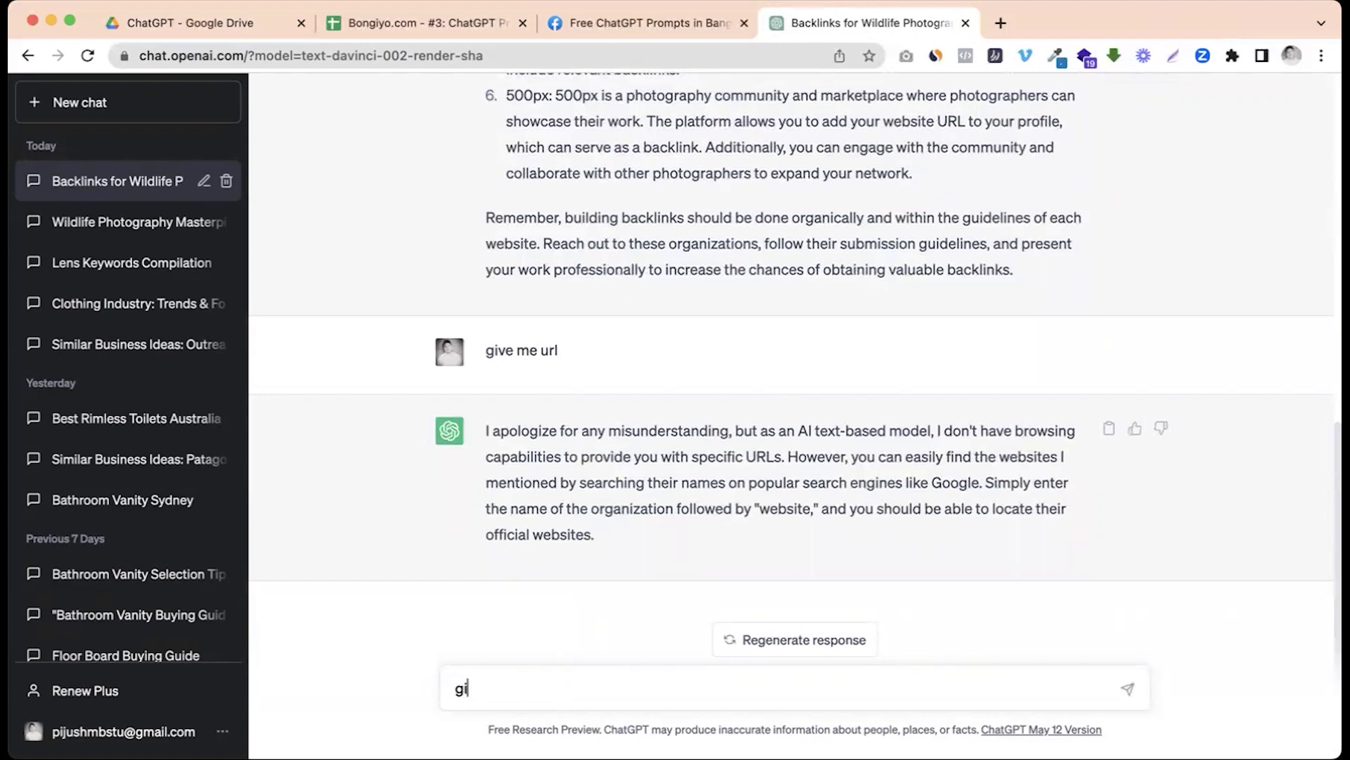
text(ve me website link)
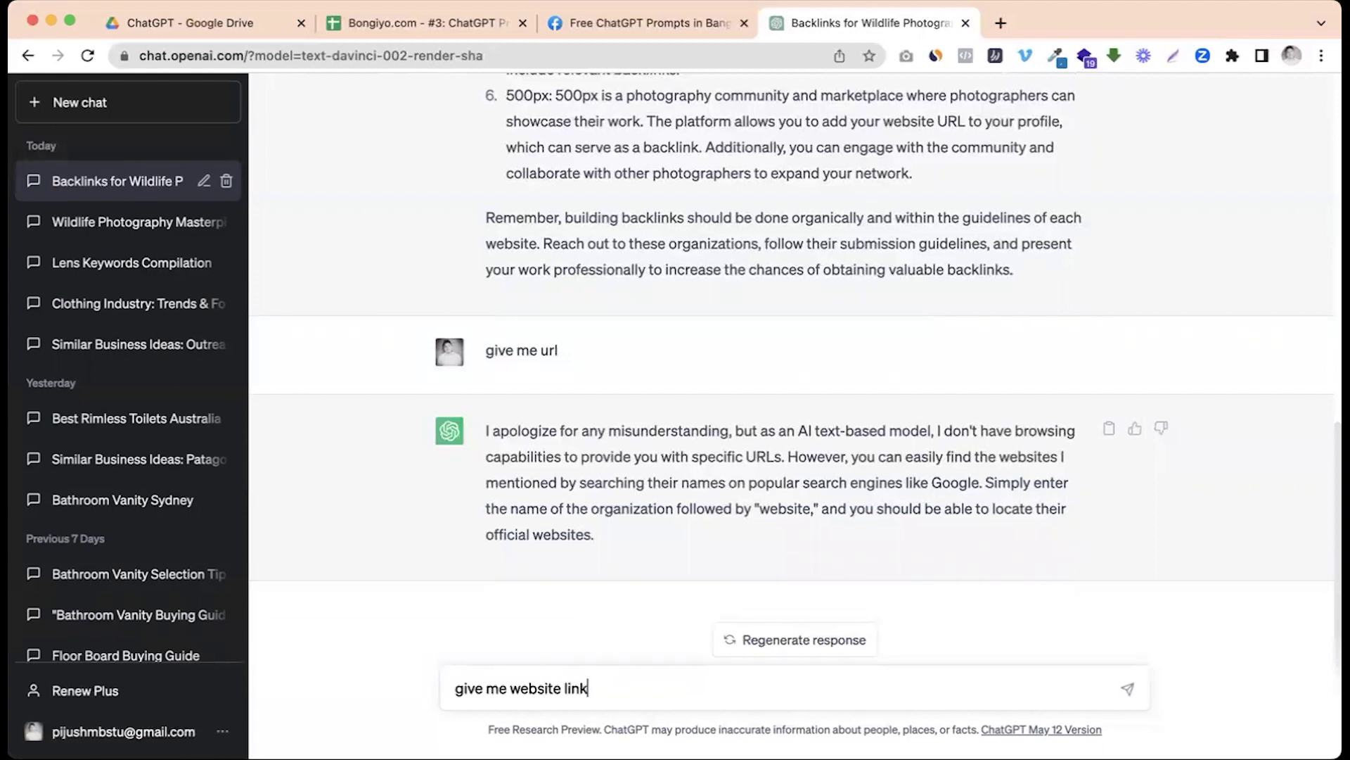
text( from above prompts)
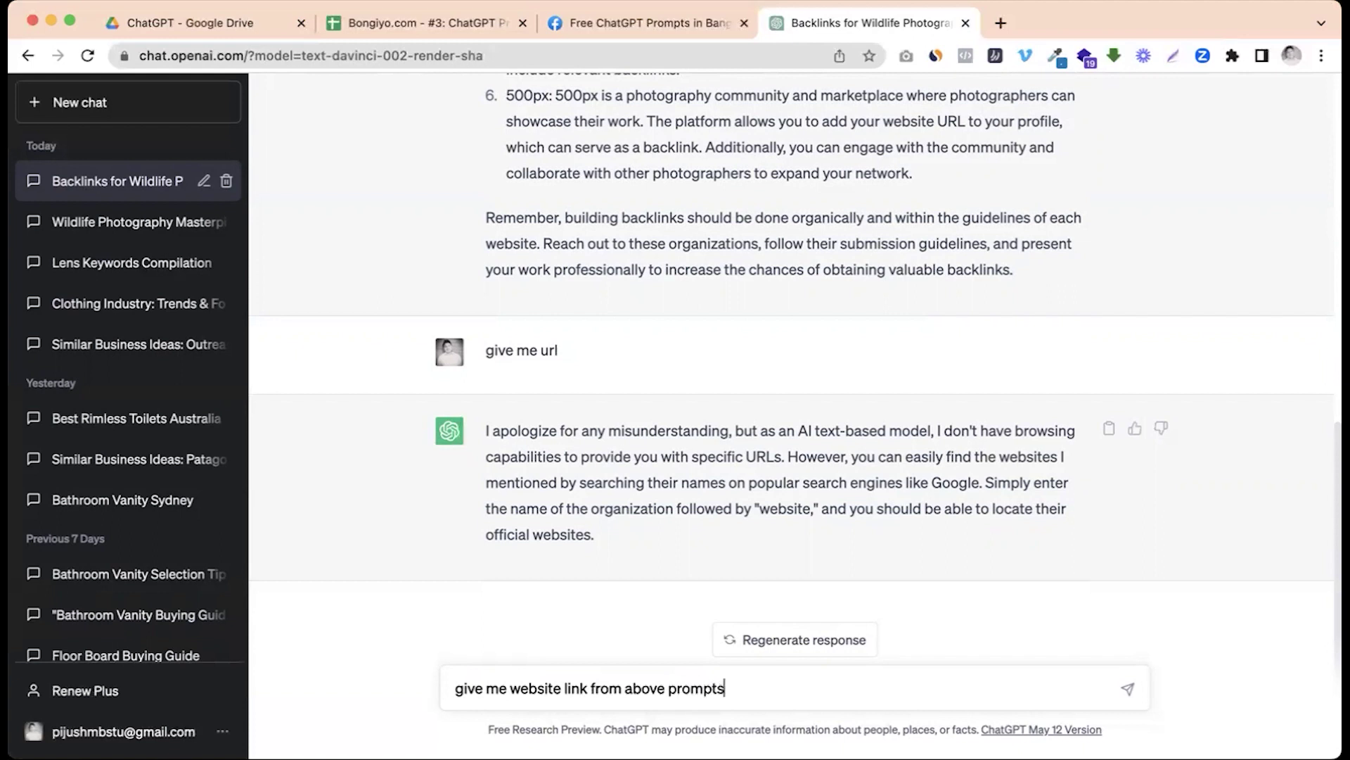
key(BackSpace)
key(Return)
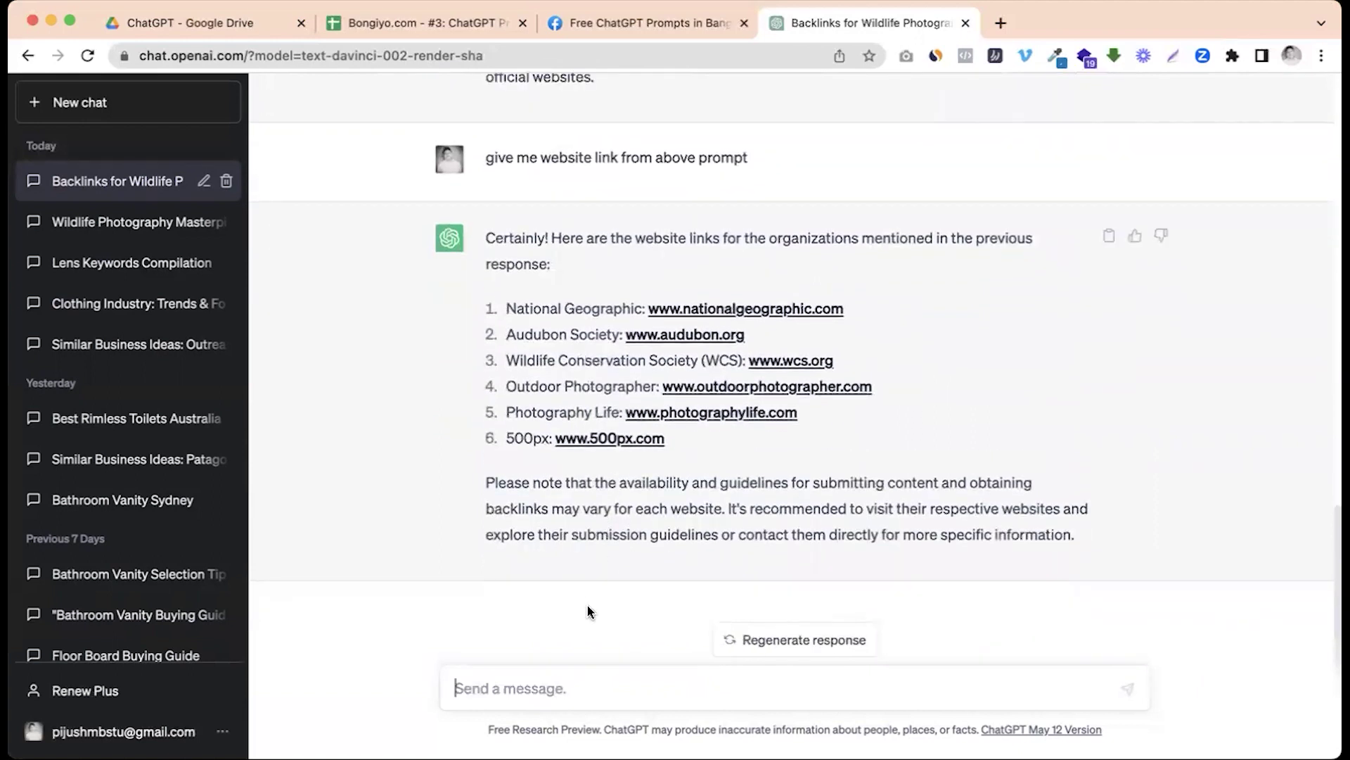
text(continue)
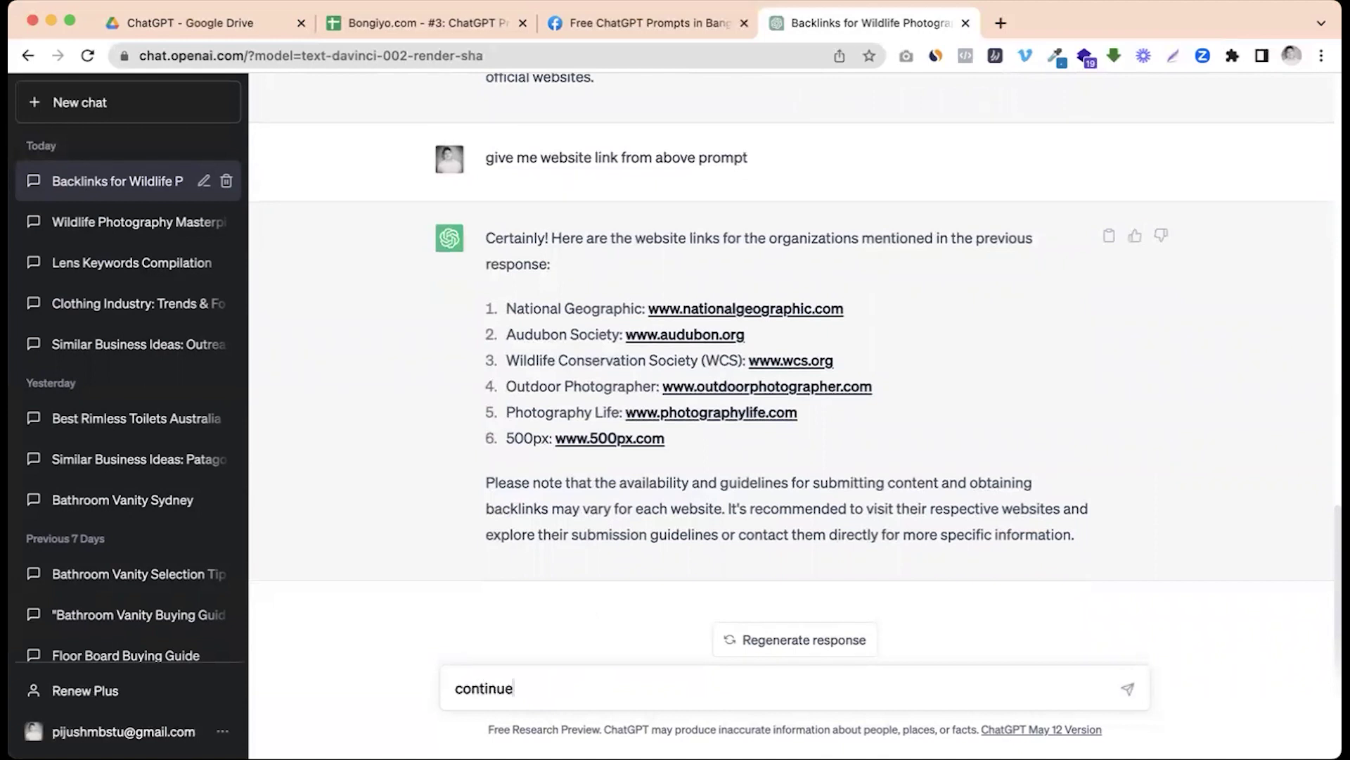
key(Return)
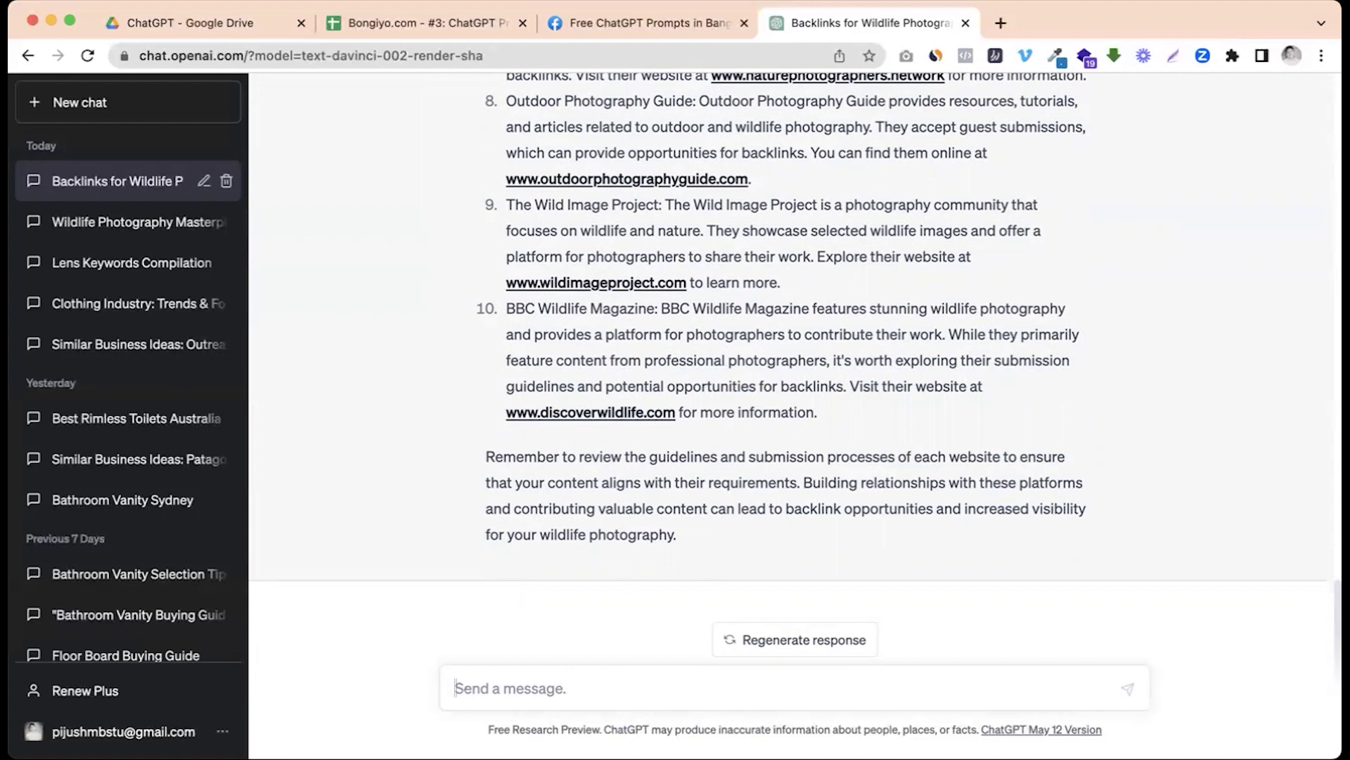
Copy the prompt "Research the best external linking strategies for [TOPIC]" from the Prompts #8 post on Facebook into the ChatGPT message
click(654, 24)
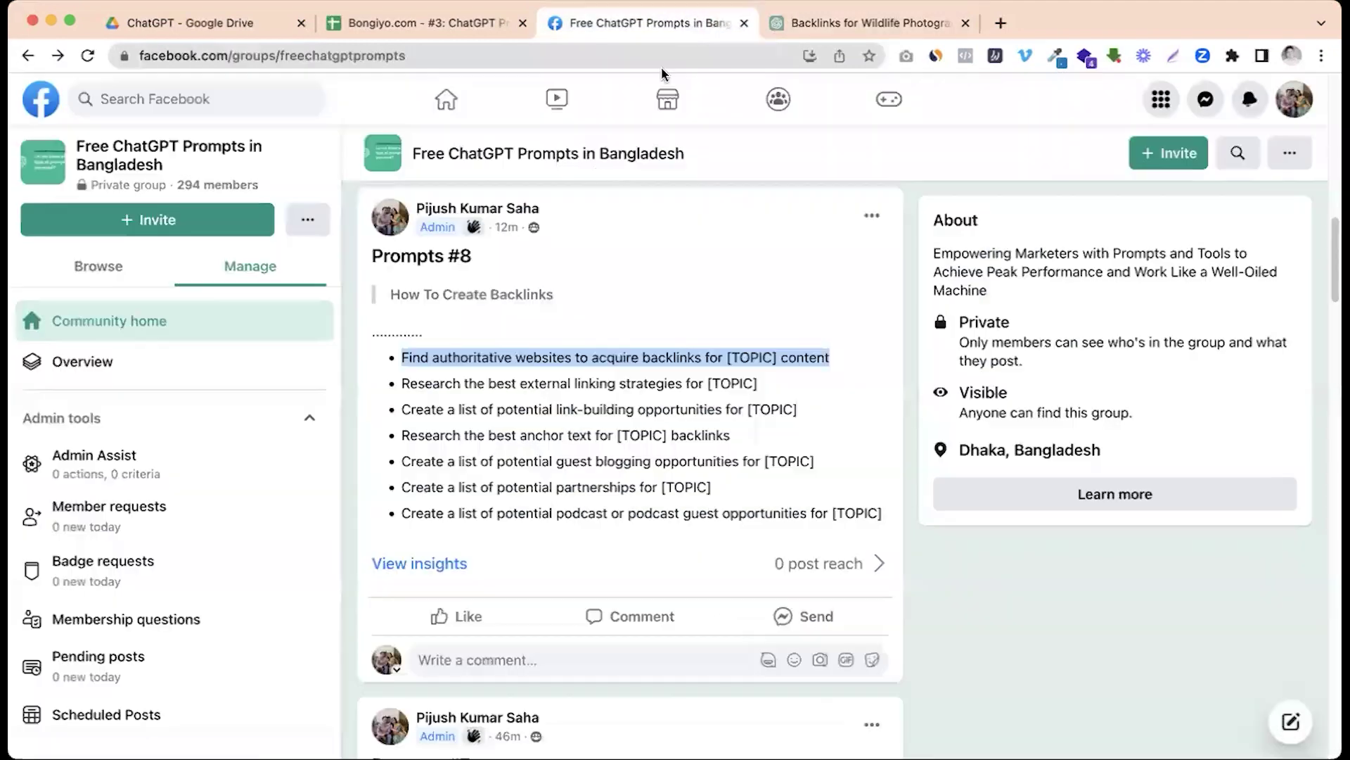
click(545, 400)
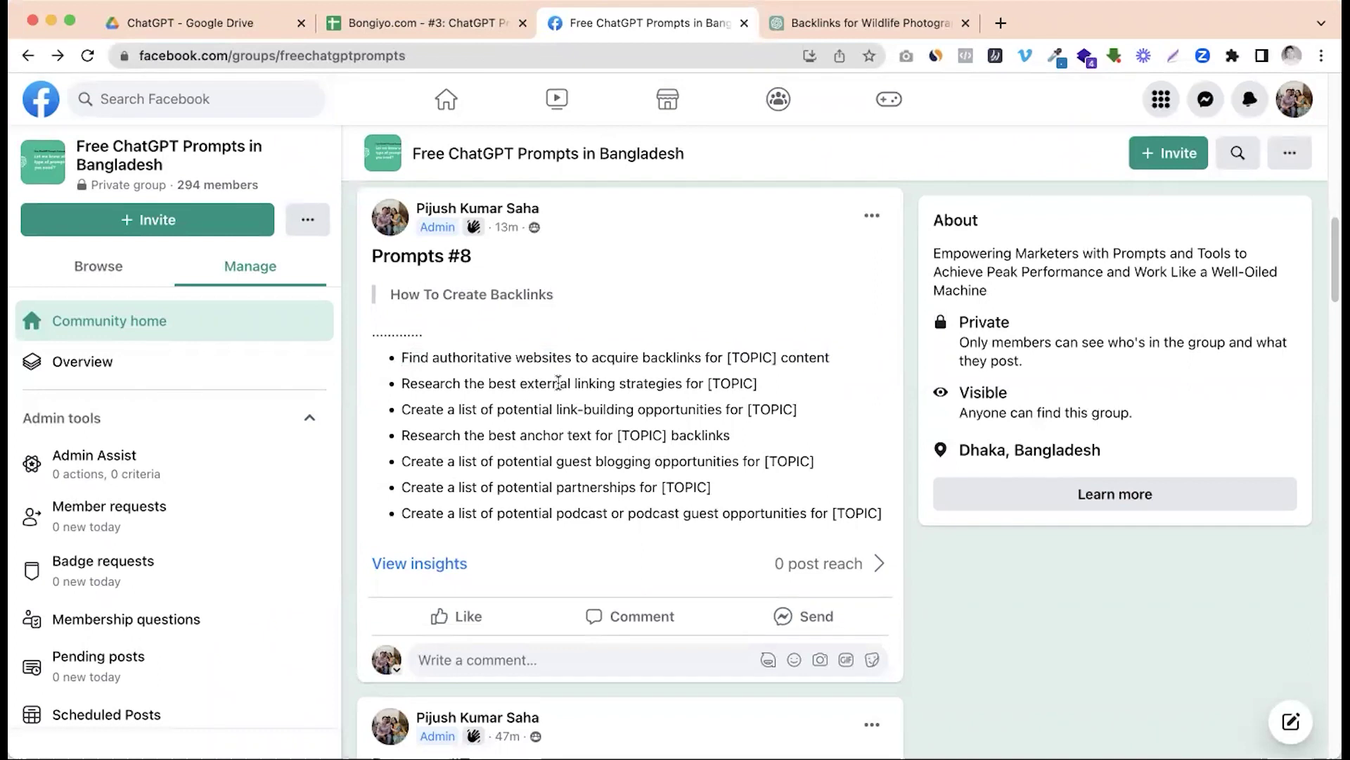
drag(403, 381, 765, 388)
key(super+c)
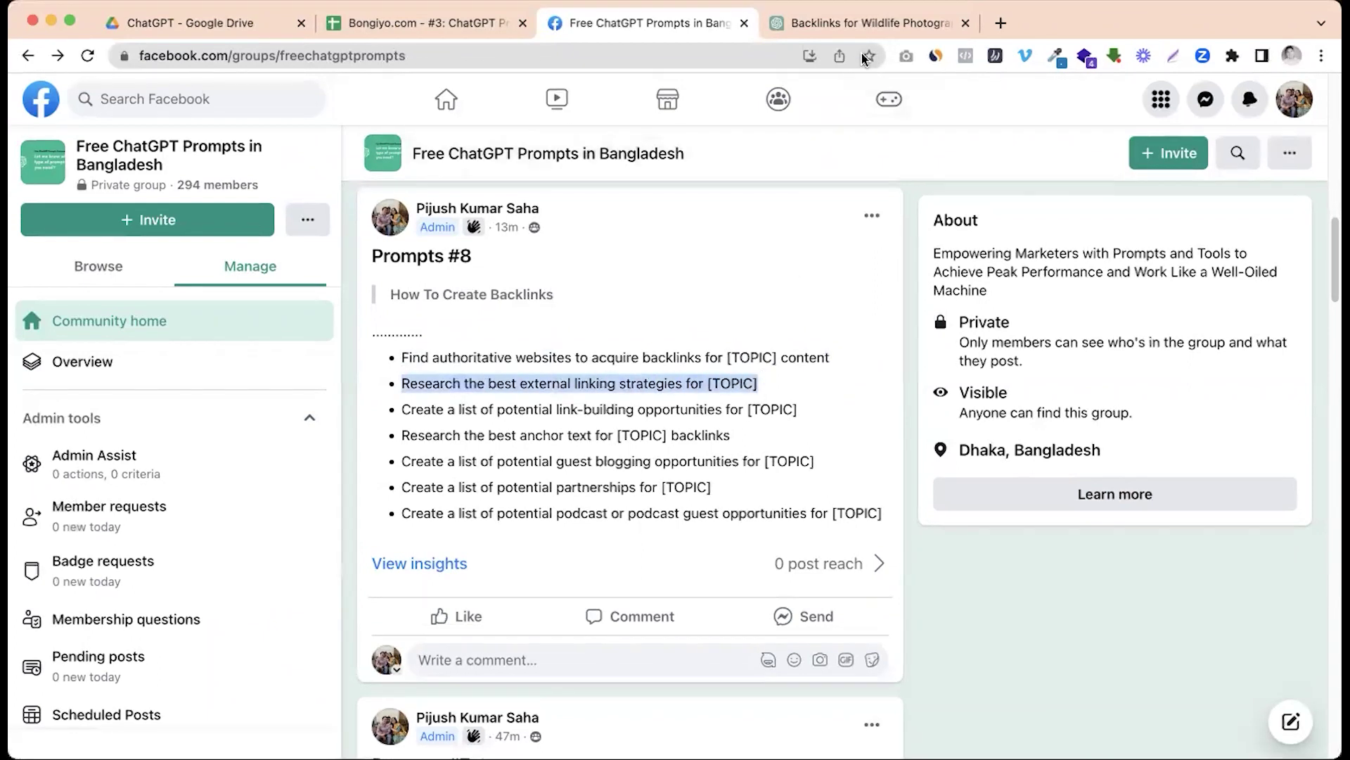
click(865, 23)
key(super+v)
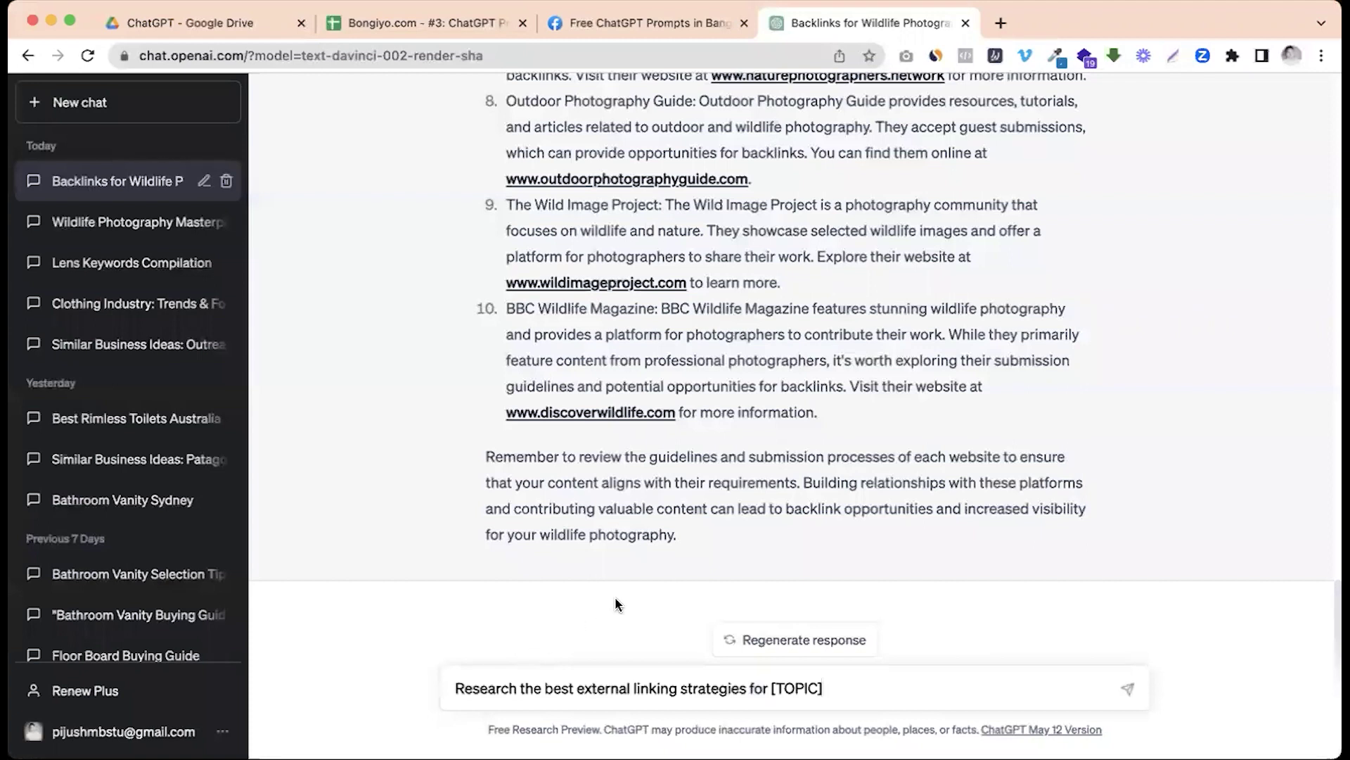
double_click(773, 687)
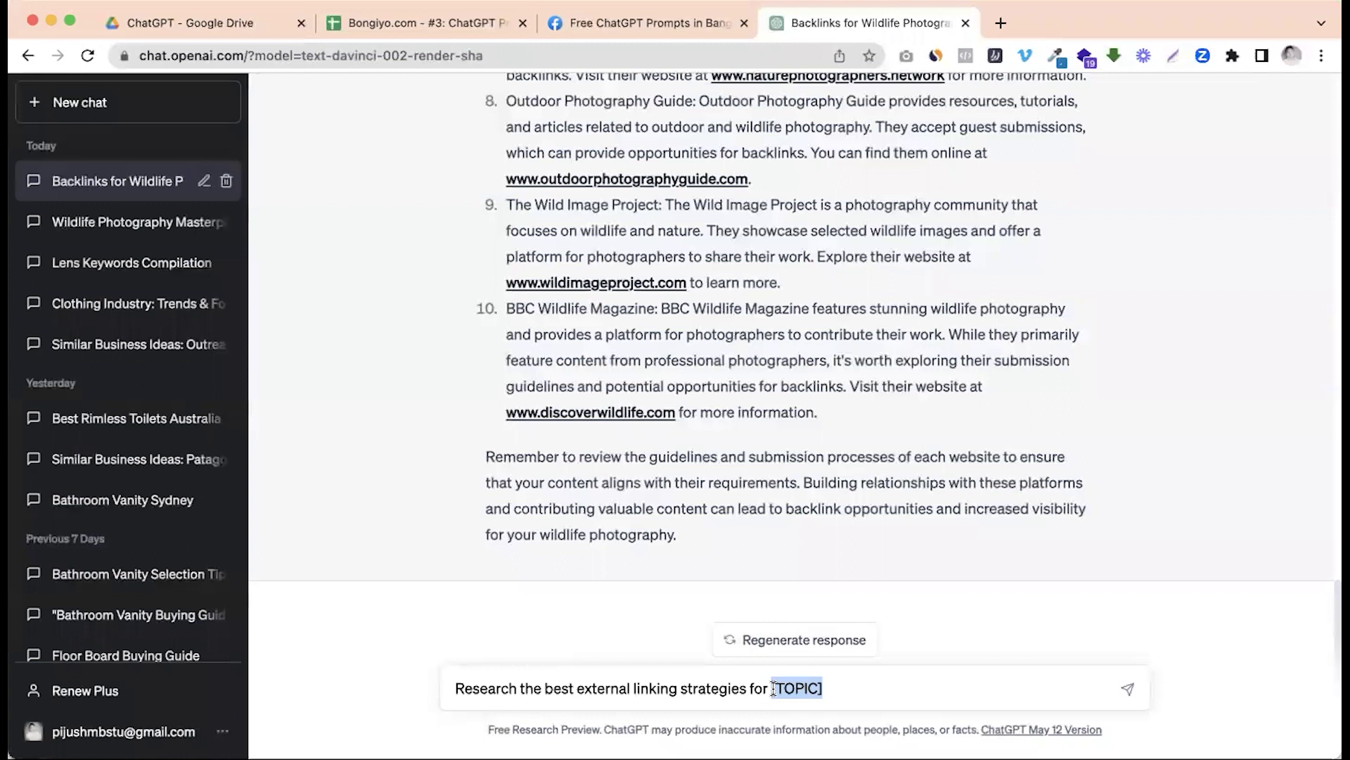
key(super+v)
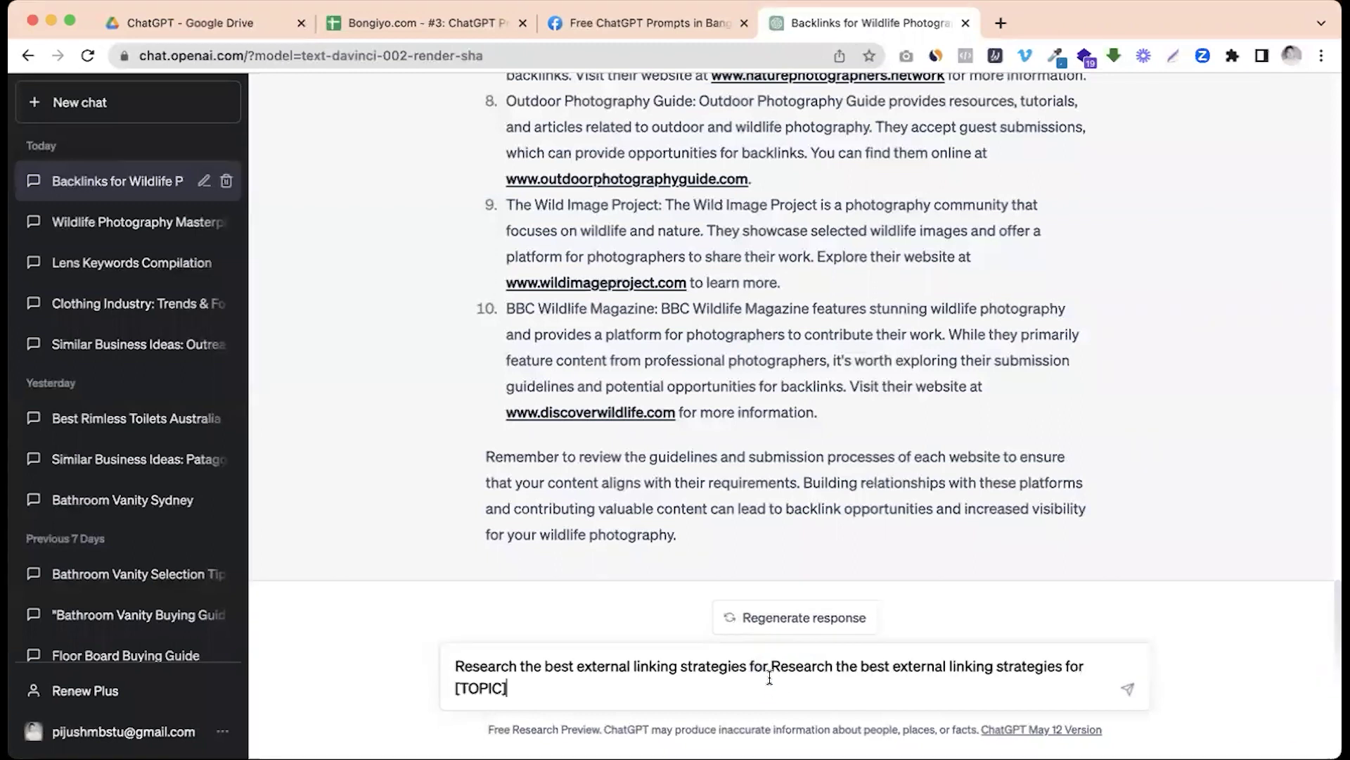
key(super+z)
Replace [TOPIC] in the external linking prompt with "wildlife photography" copied from the first message of the chat, and send it
scroll(774, 583, up, 10)
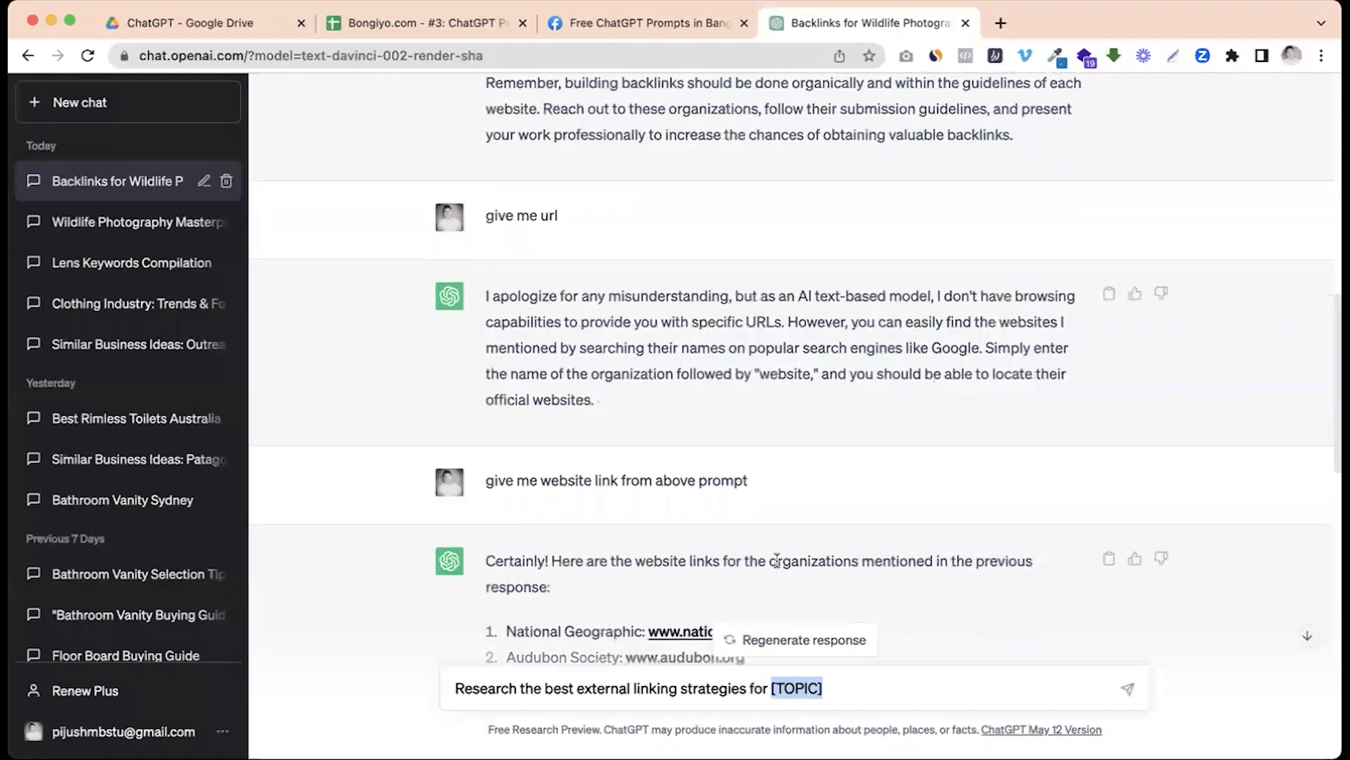
scroll(776, 560, up, 3)
scroll(884, 154, up, 10)
drag(823, 107, 958, 107)
key(super+c)
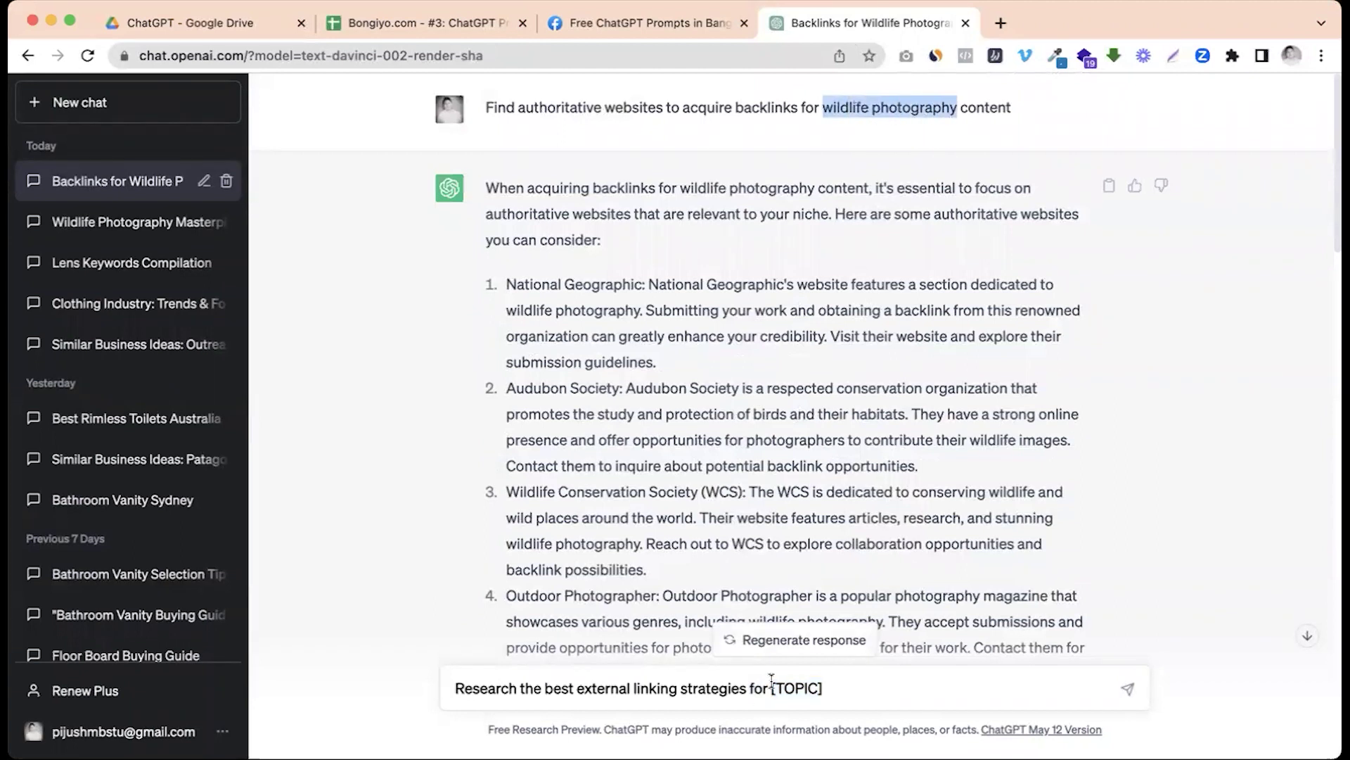
drag(771, 688, 830, 688)
key(super+v)
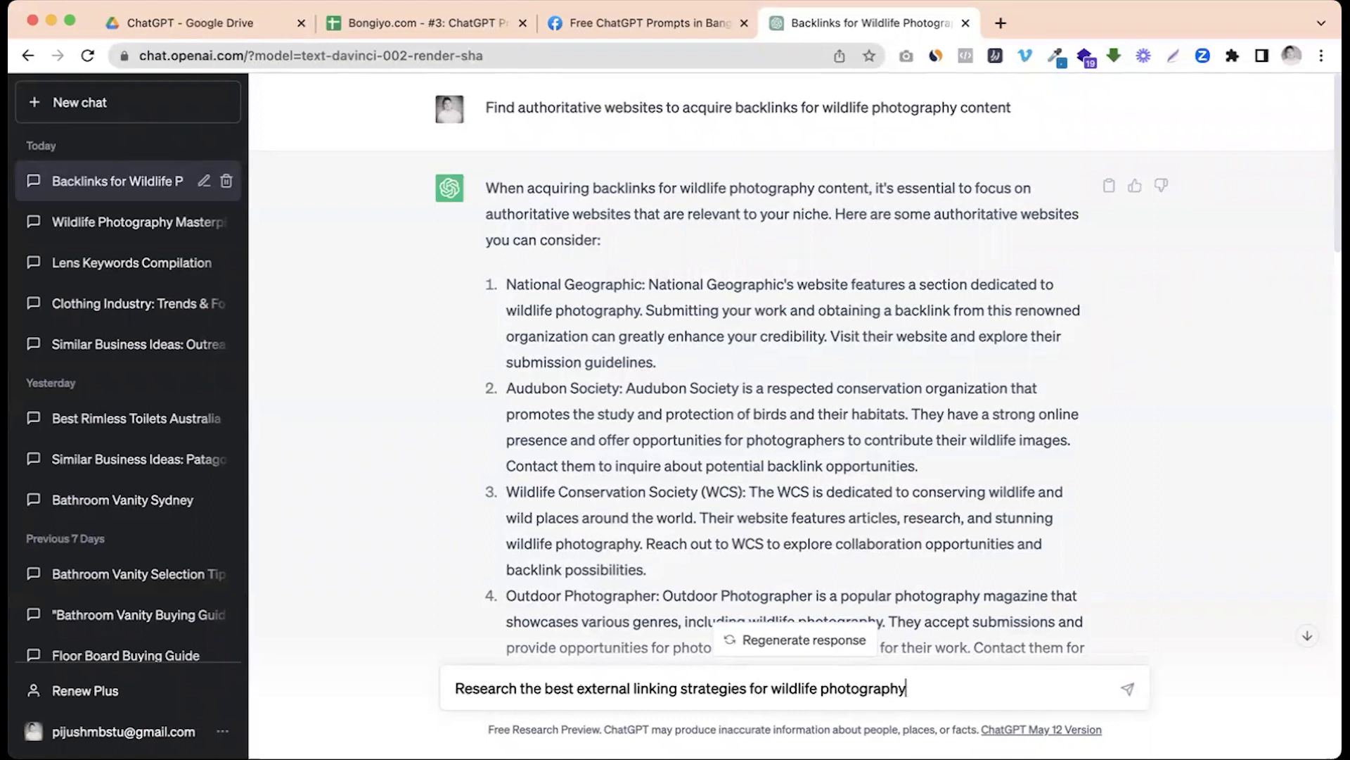
key(Return)
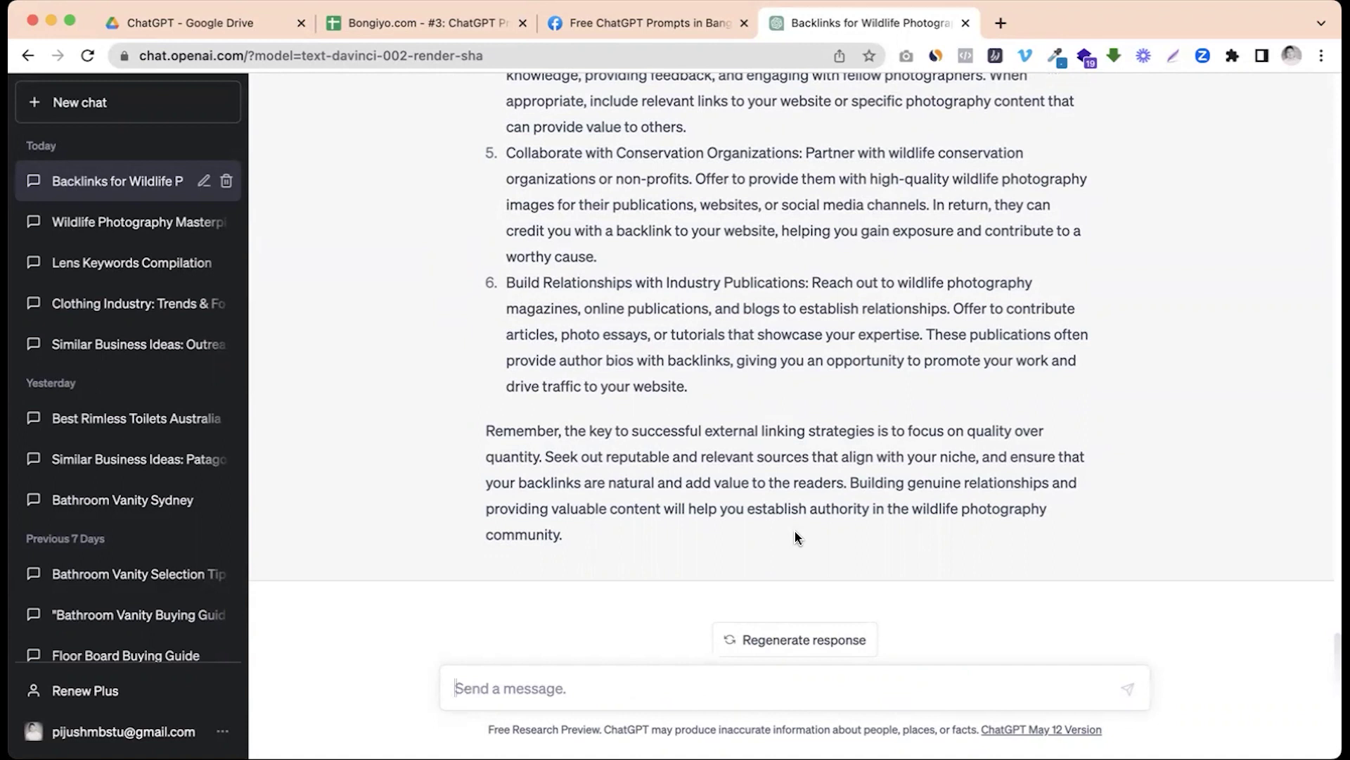
Read through the response on external linking strategies for wildlife photography from beginning to end
scroll(782, 483, up, 4)
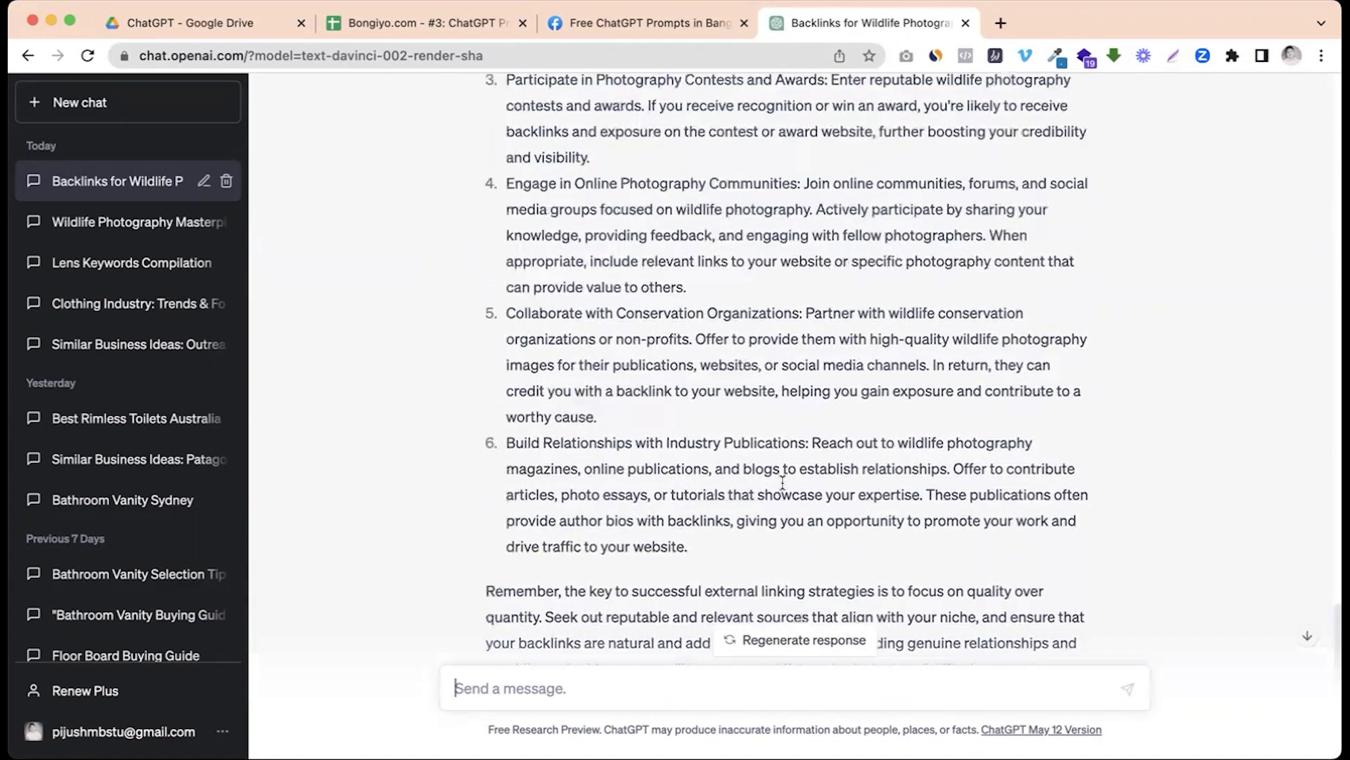
scroll(782, 482, up, 10)
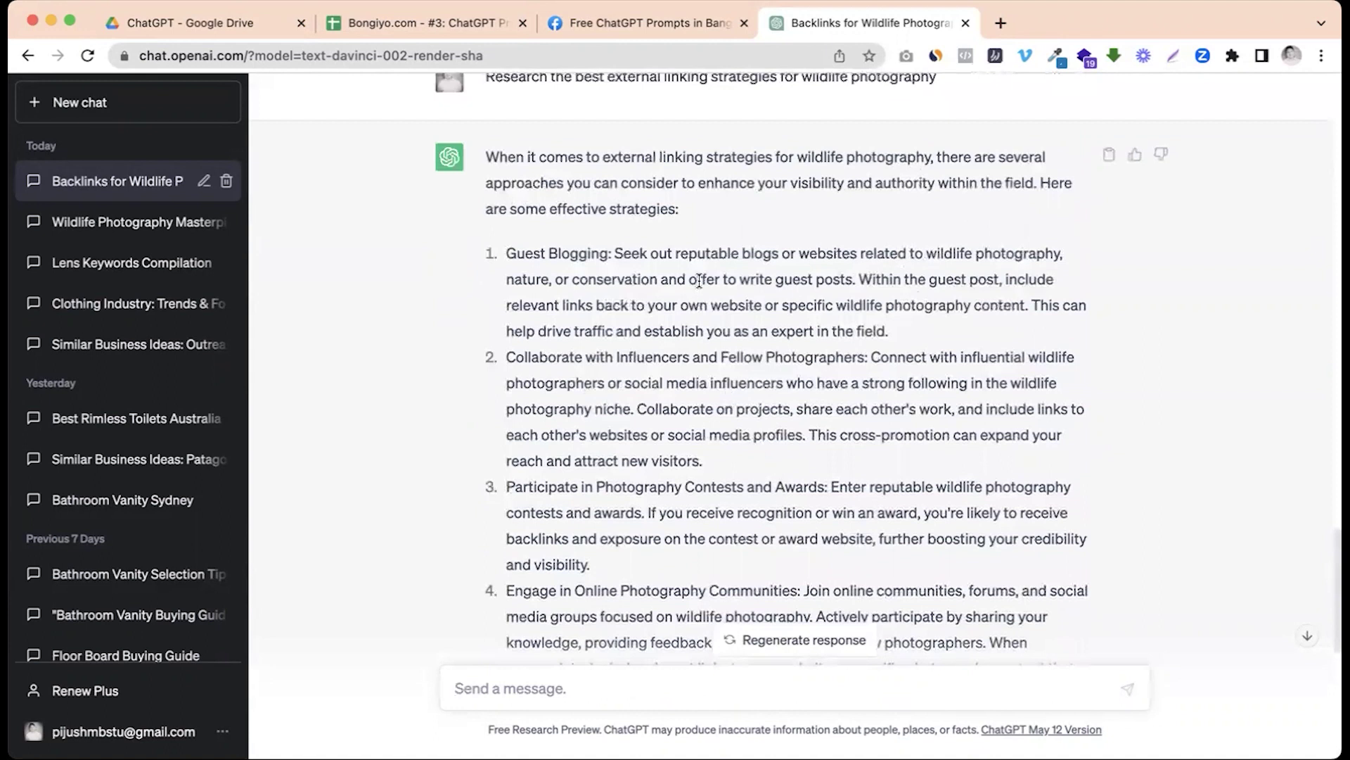
scroll(698, 281, up, 2)
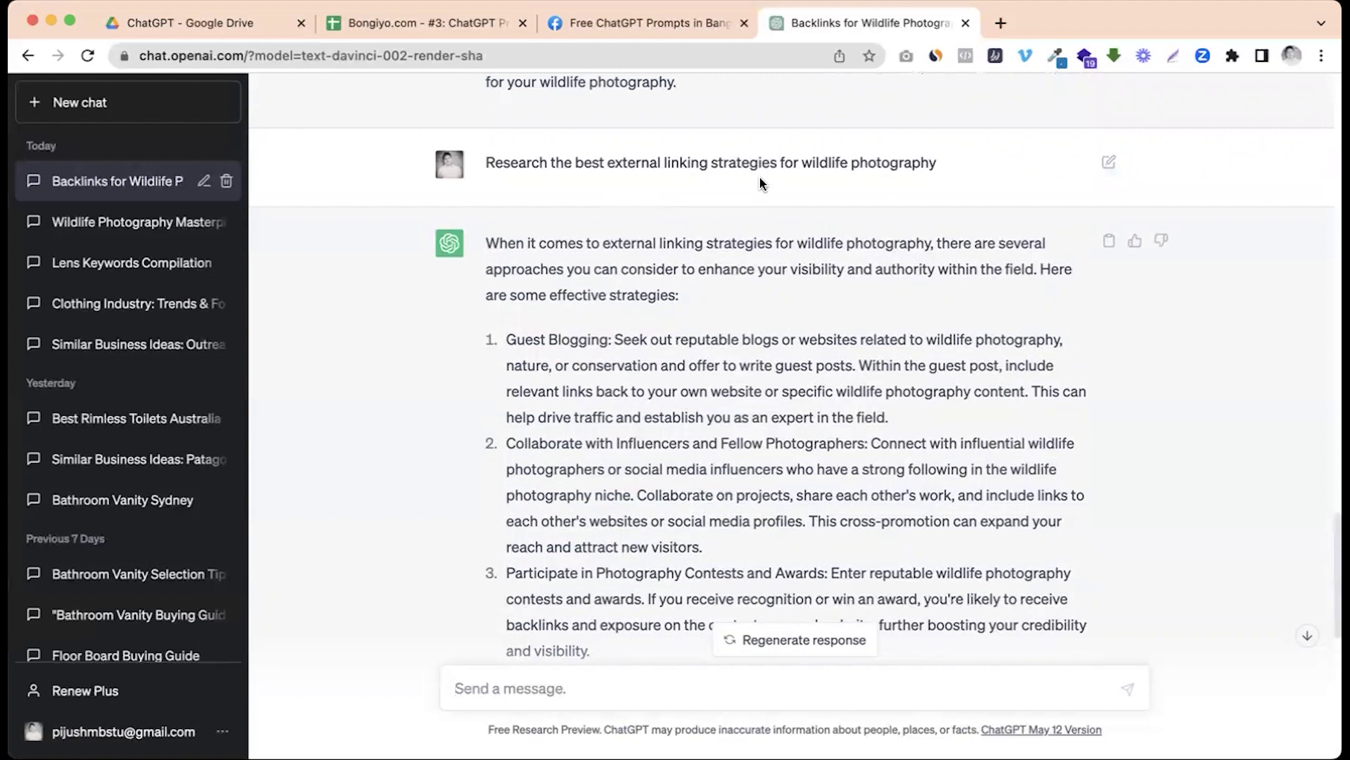
scroll(618, 340, down, 1)
scroll(619, 339, down, 2)
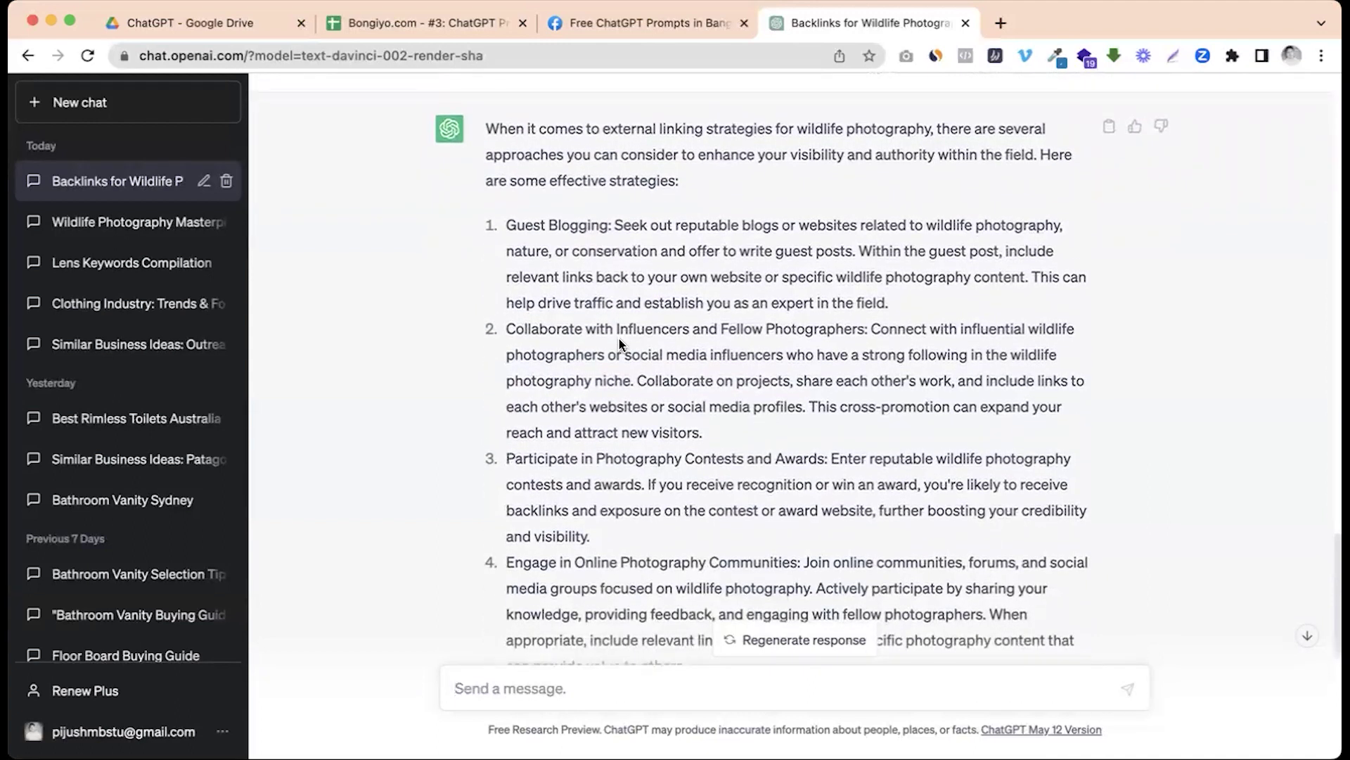
scroll(619, 339, down, 5)
scroll(619, 338, down, 7)
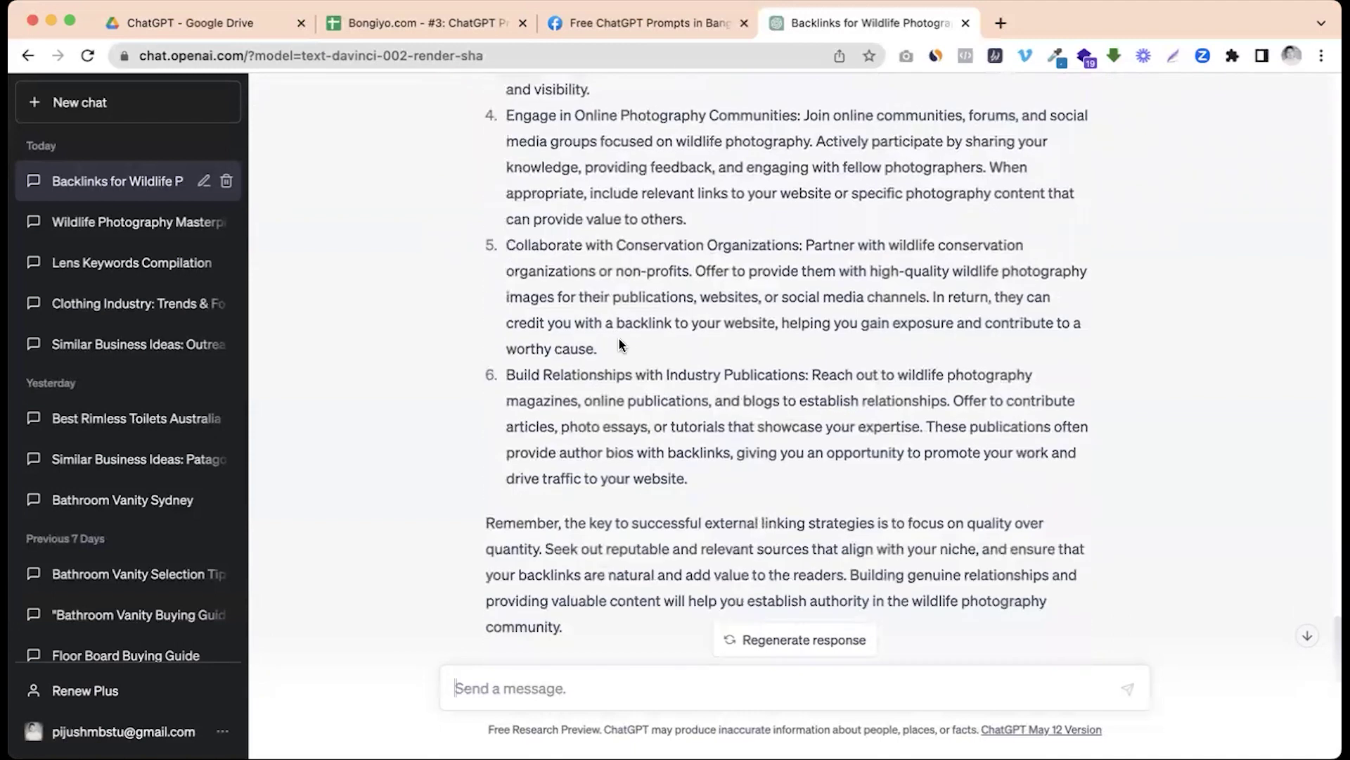
scroll(618, 339, down, 3)
Copy the prompt "Research the best anchor text for [TOPIC] backlinks" from the Prompts #8 post on Facebook into the ChatGPT message
key(ctrl+shift+Tab)
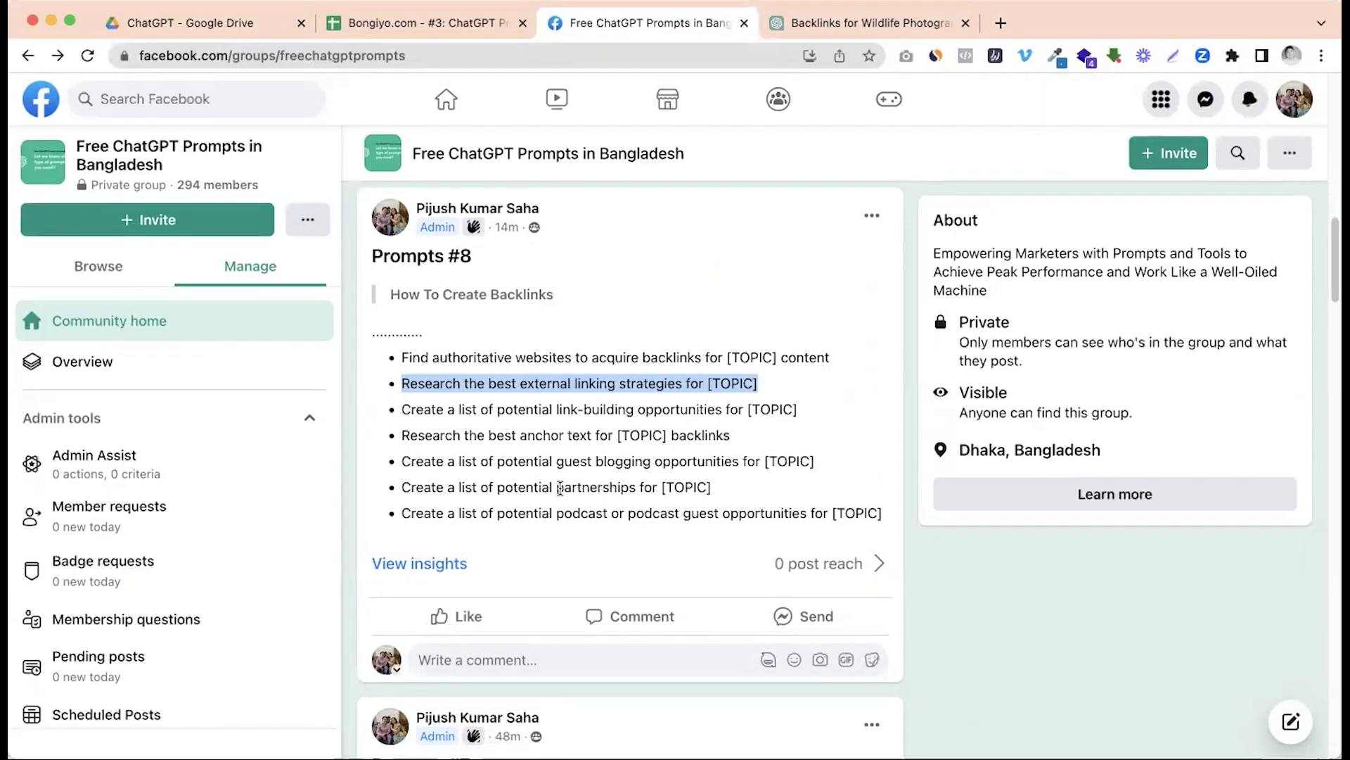
drag(403, 407, 809, 408)
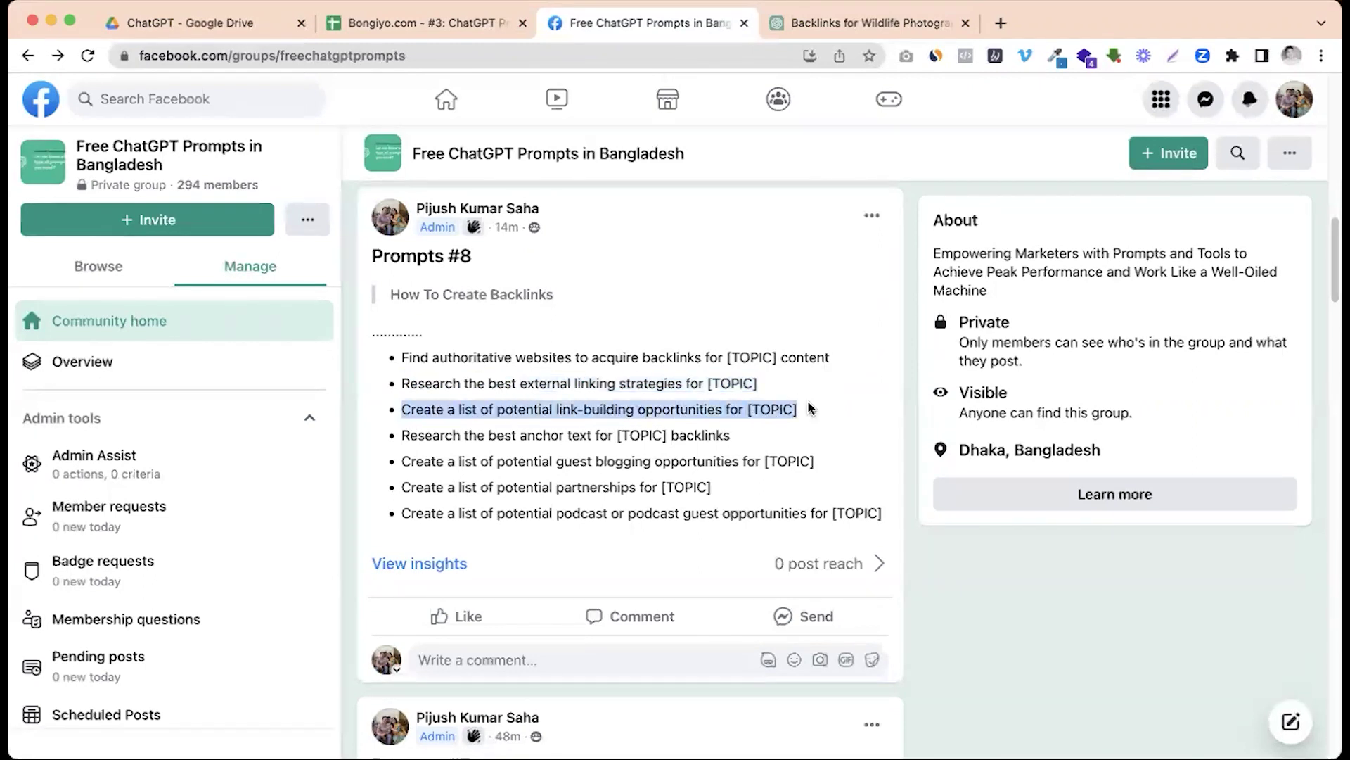
click(490, 355)
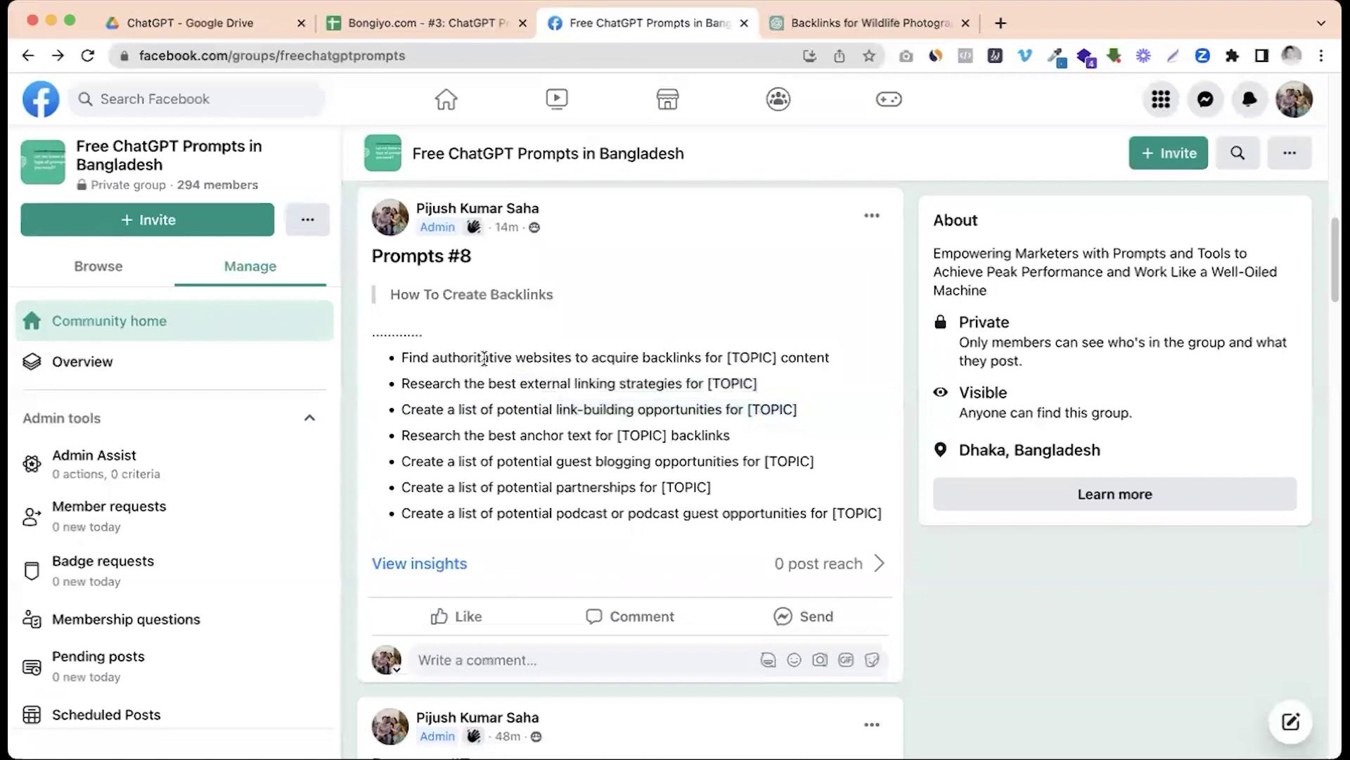
drag(407, 437, 613, 436)
click(518, 450)
drag(407, 434, 735, 437)
key(ctrl+c)
click(874, 24)
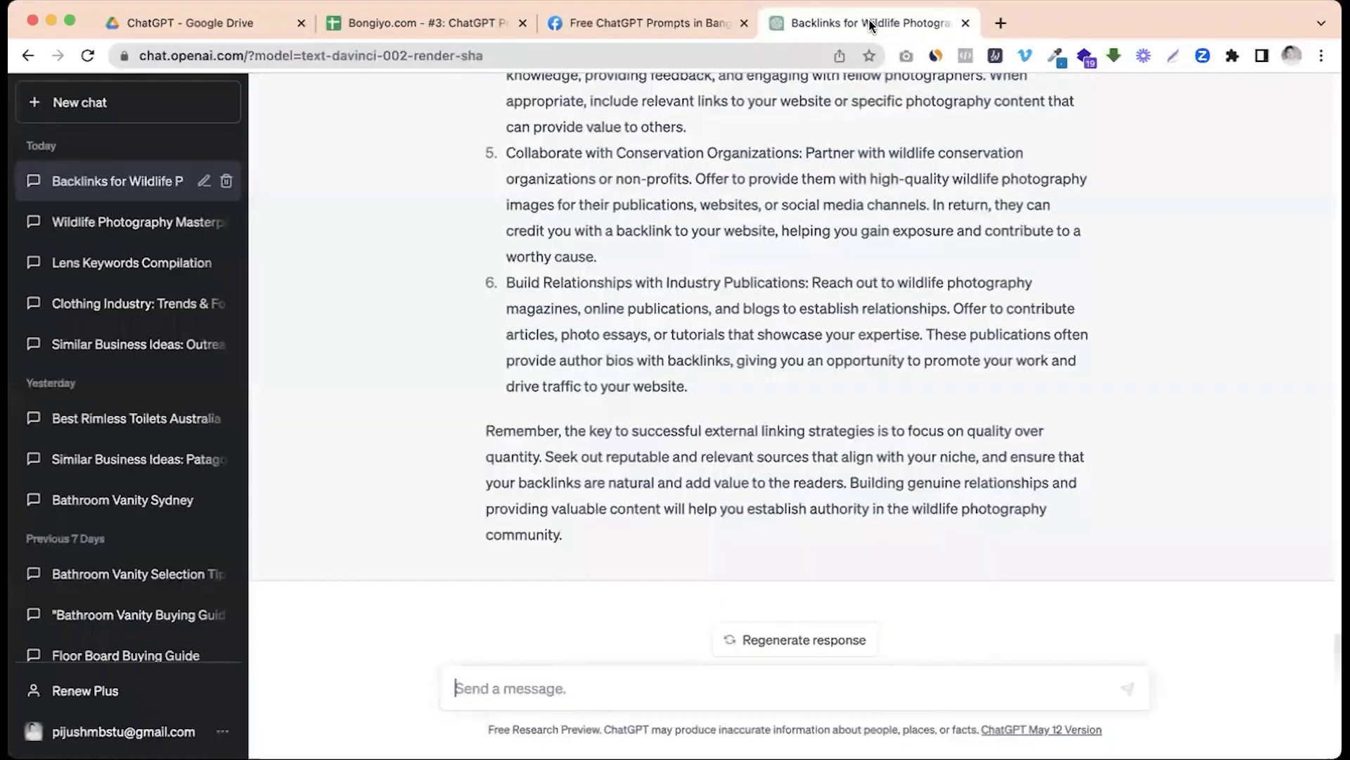
key(ctrl+v)
Replace [TOPIC] in the anchor text prompt with "wildlife photography" copied from the previous message in the chat, and send it
scroll(686, 486, up, 7)
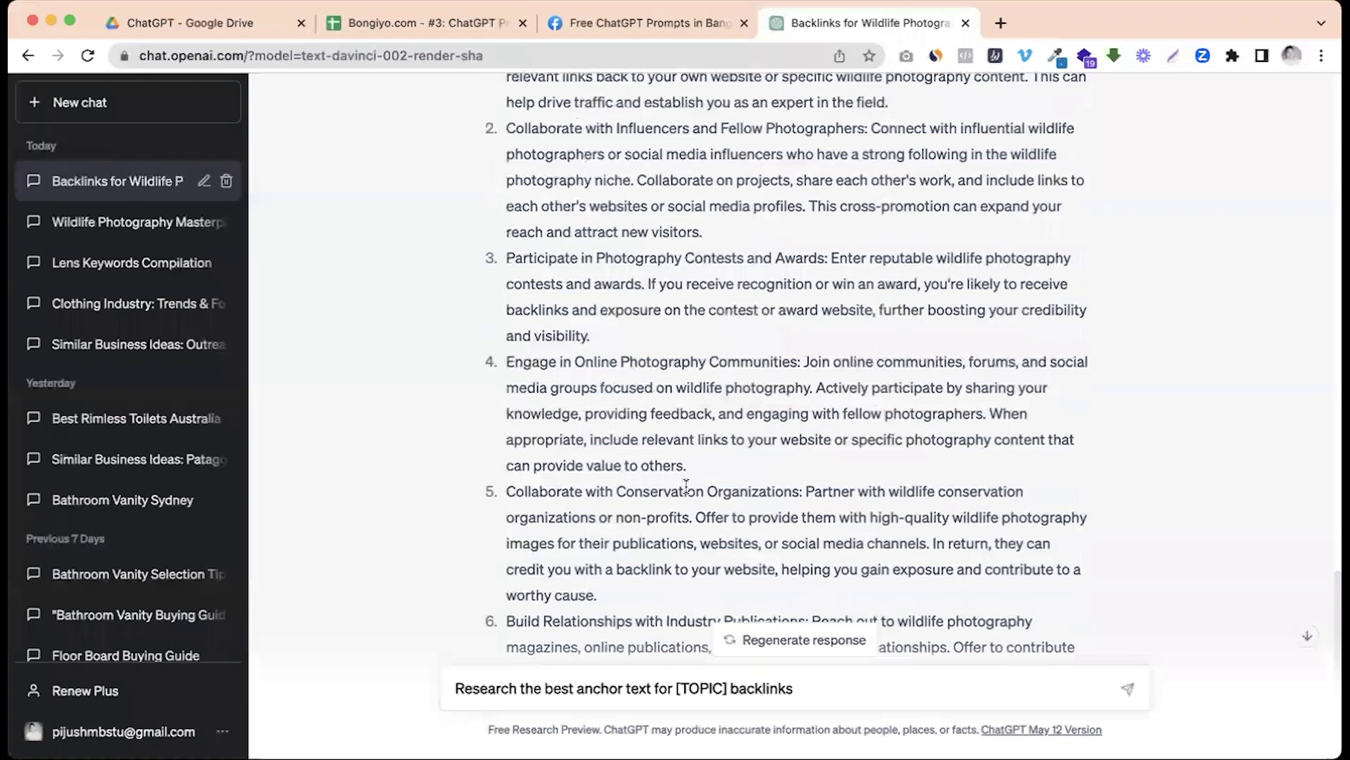
scroll(806, 372, up, 5)
drag(804, 339, 947, 346)
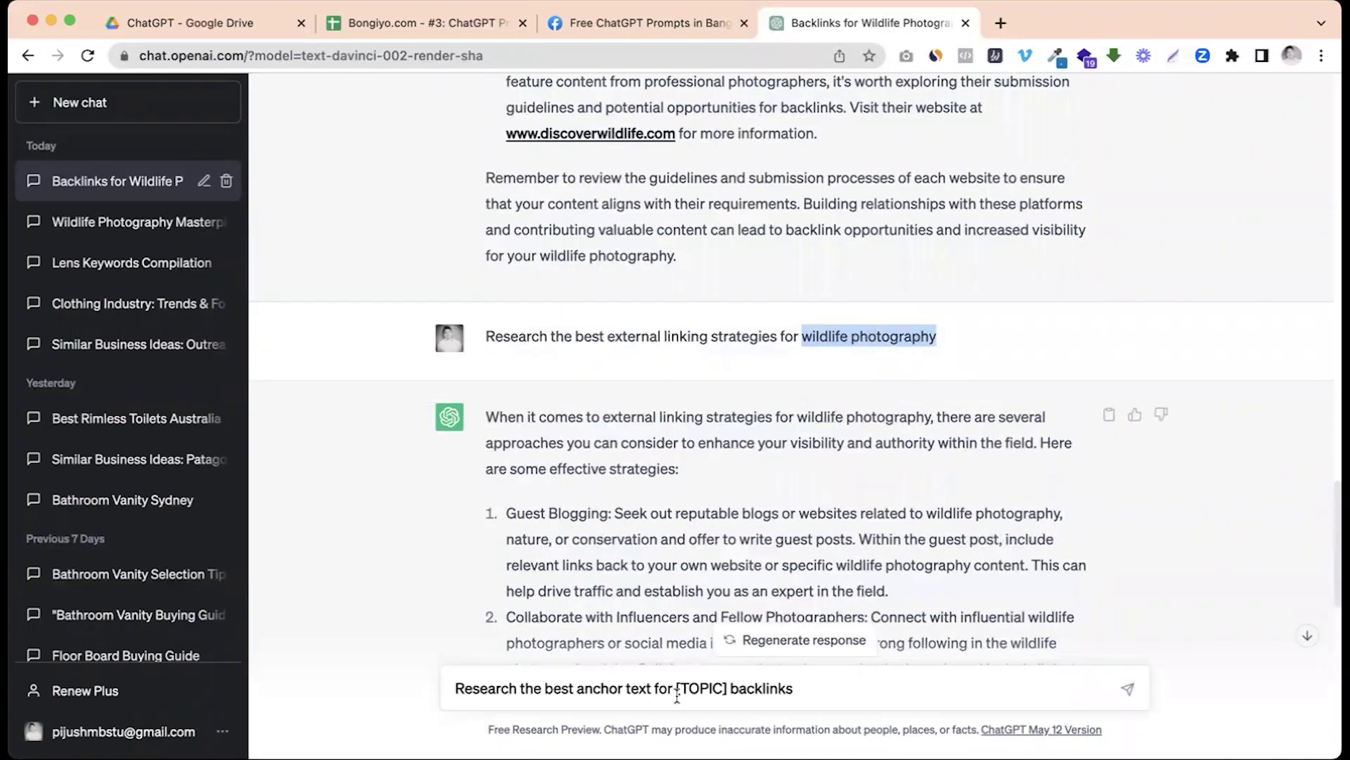
drag(676, 688, 725, 686)
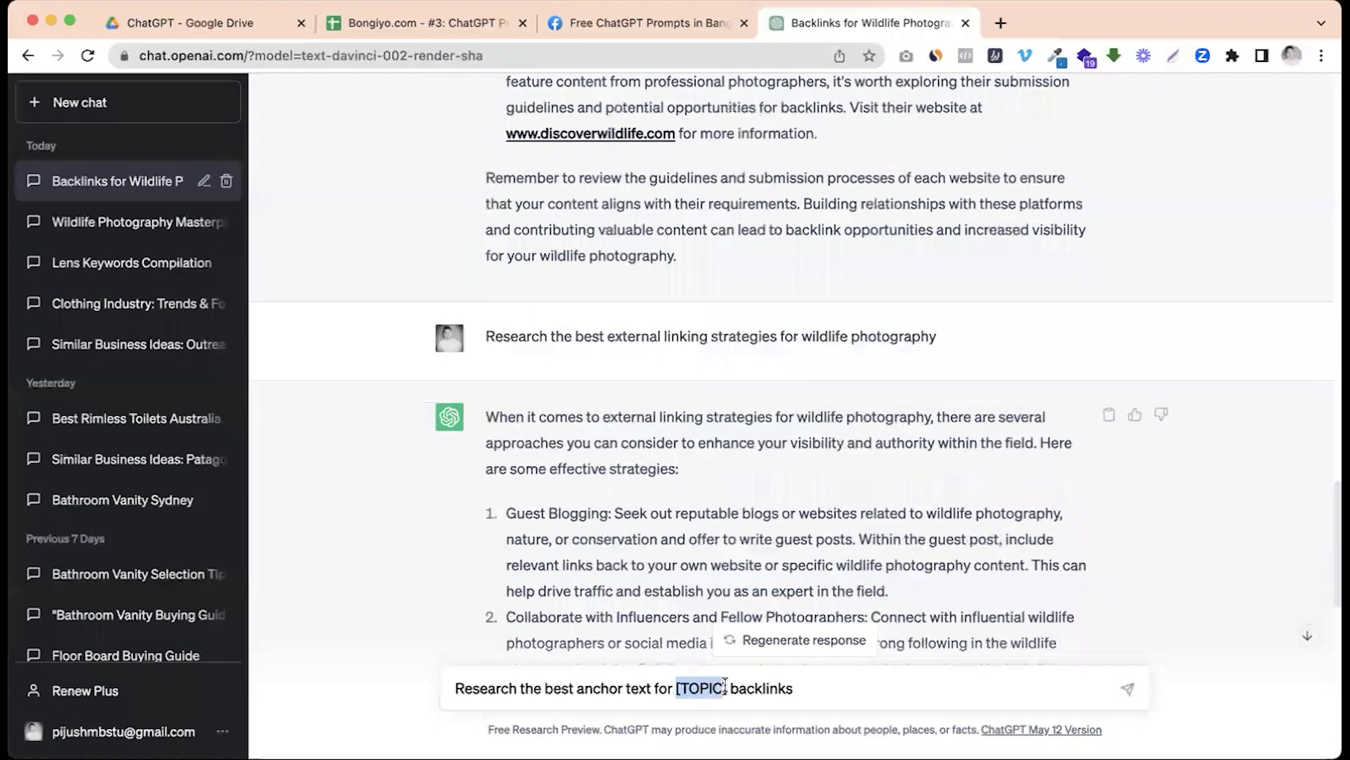
key(super+v)
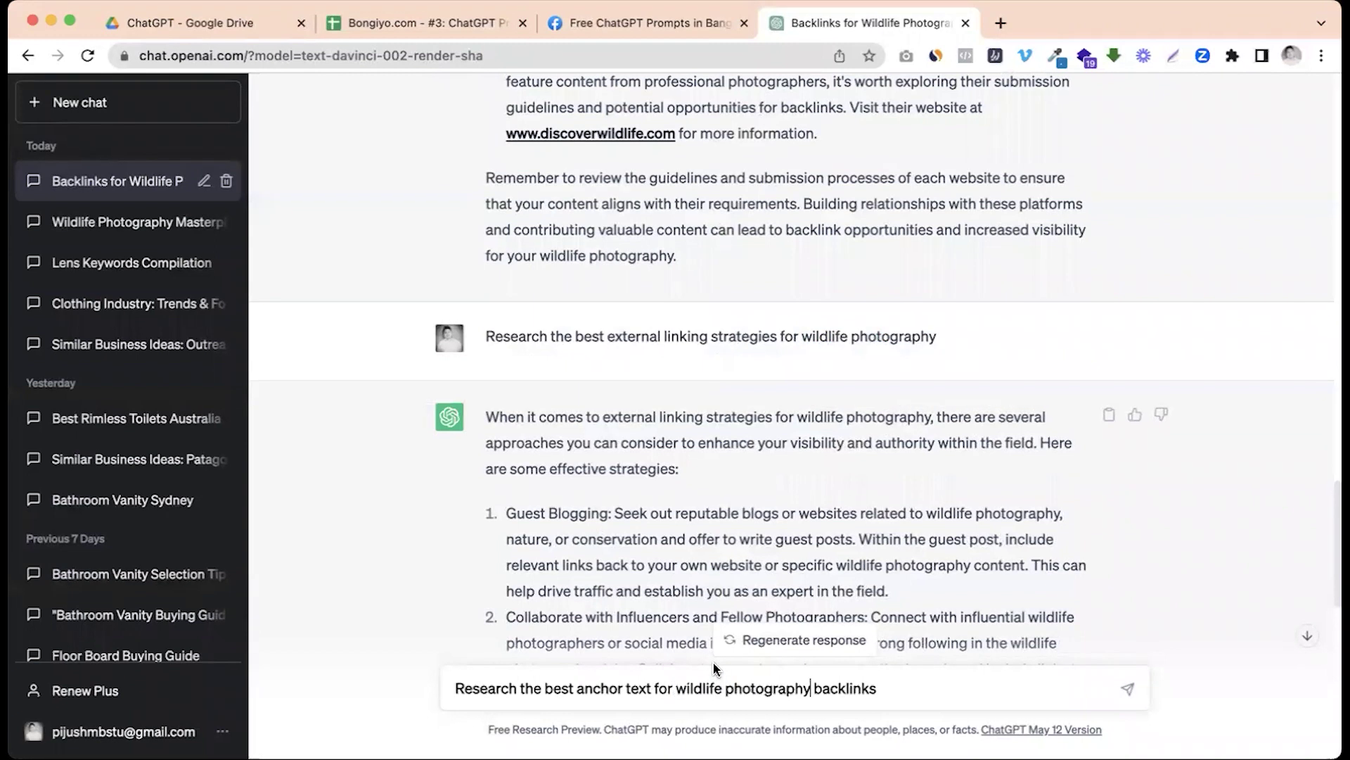
key(Return)
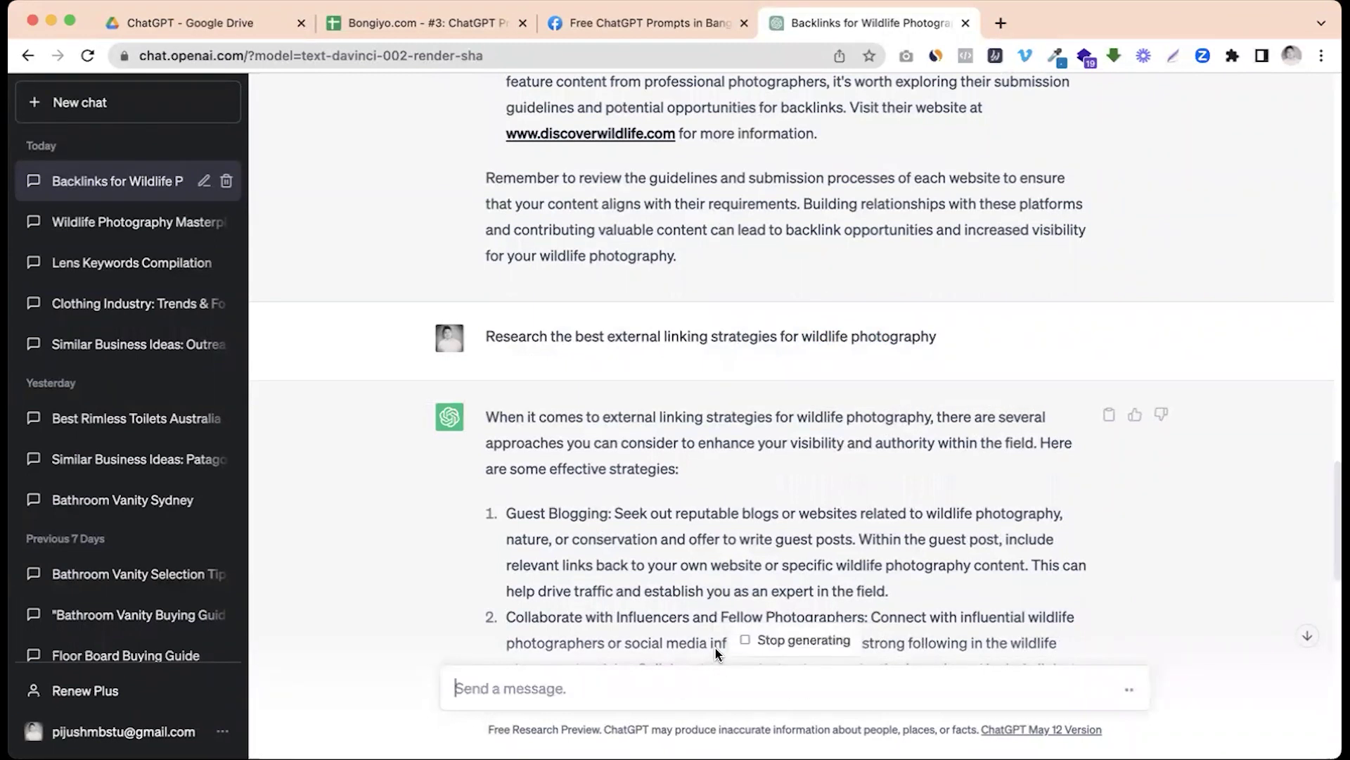
Read the first part of the anchor text response, covering descriptive keywords, brand name and image descriptions
scroll(737, 550, down, 15)
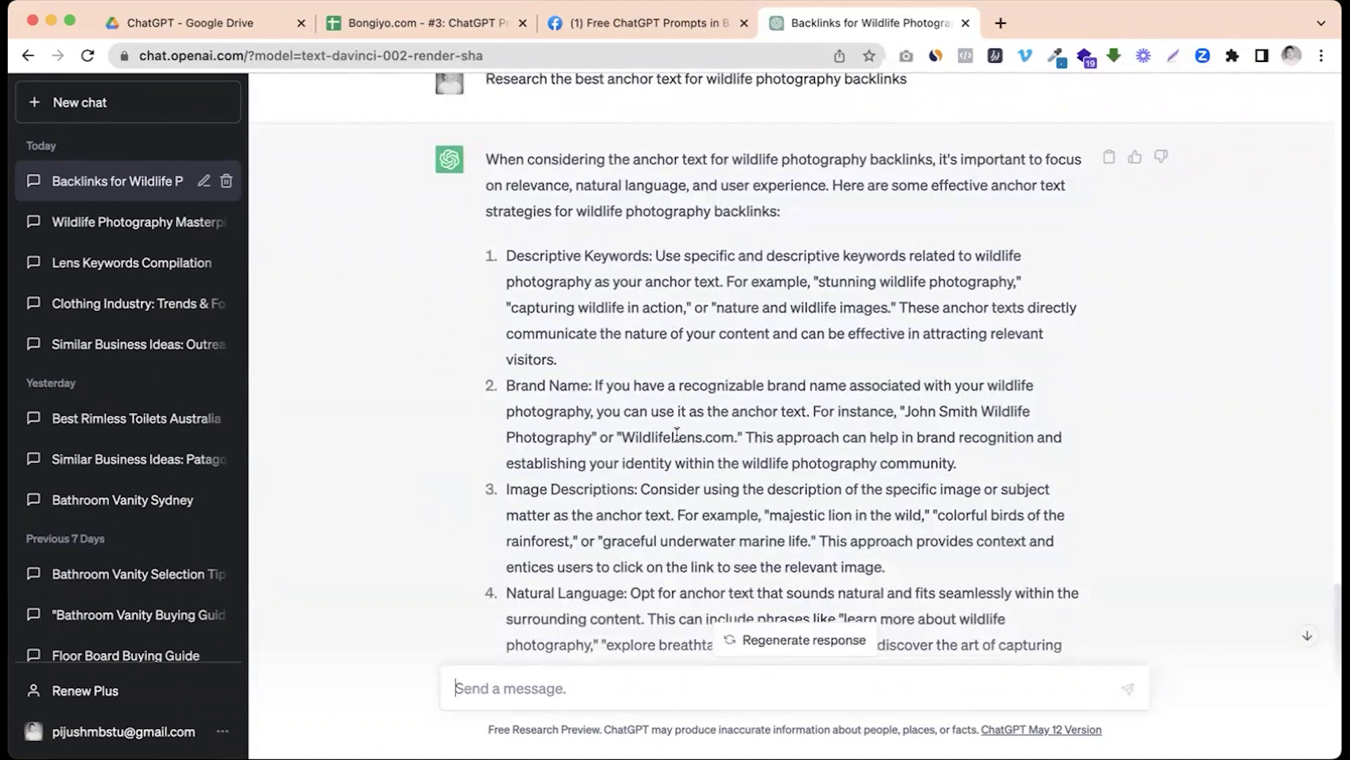
double_click(518, 257)
click(667, 281)
double_click(640, 437)
click(668, 446)
scroll(668, 445, down, 1)
scroll(669, 452, down, 3)
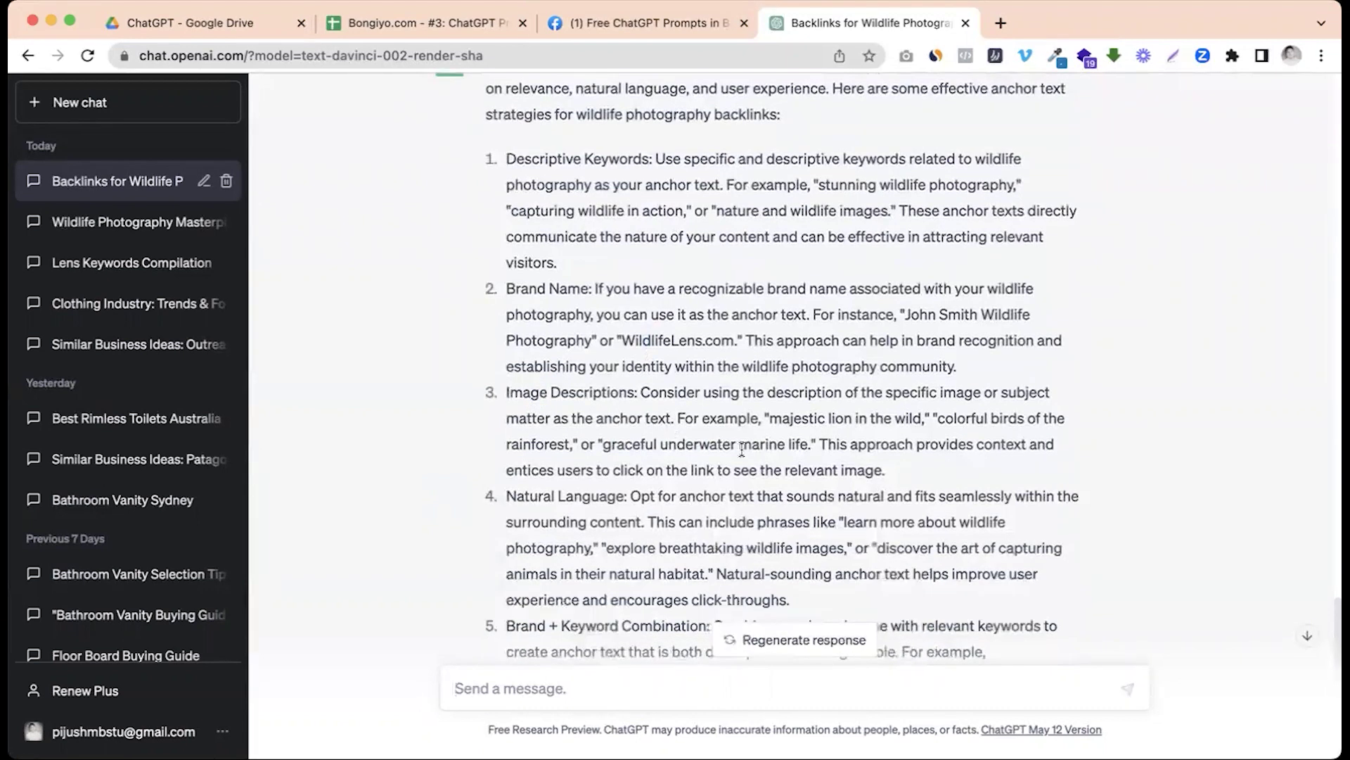
scroll(725, 450, down, 1)
scroll(576, 485, down, 4)
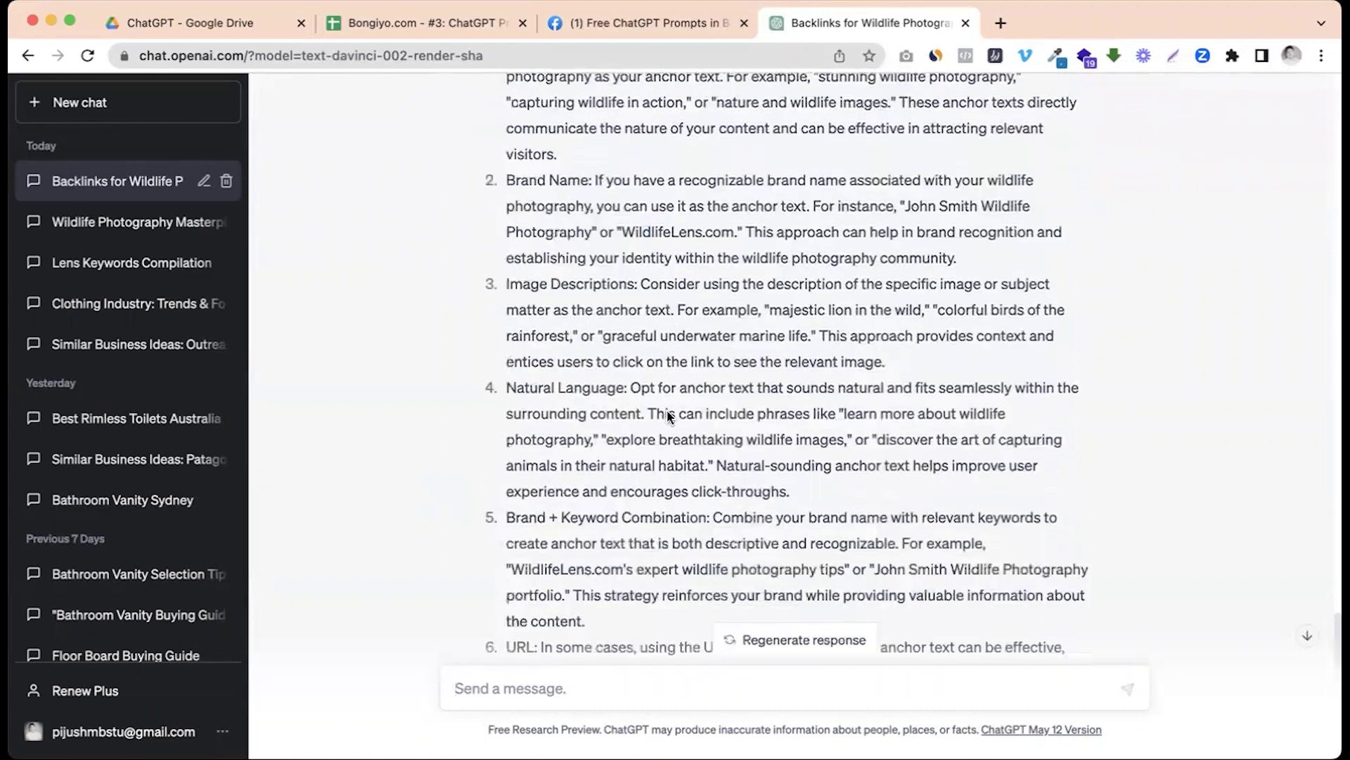
Examine the natural language, brand plus keyword and URL anchor text strategies, and look back over the whole response
scroll(637, 433, down, 1)
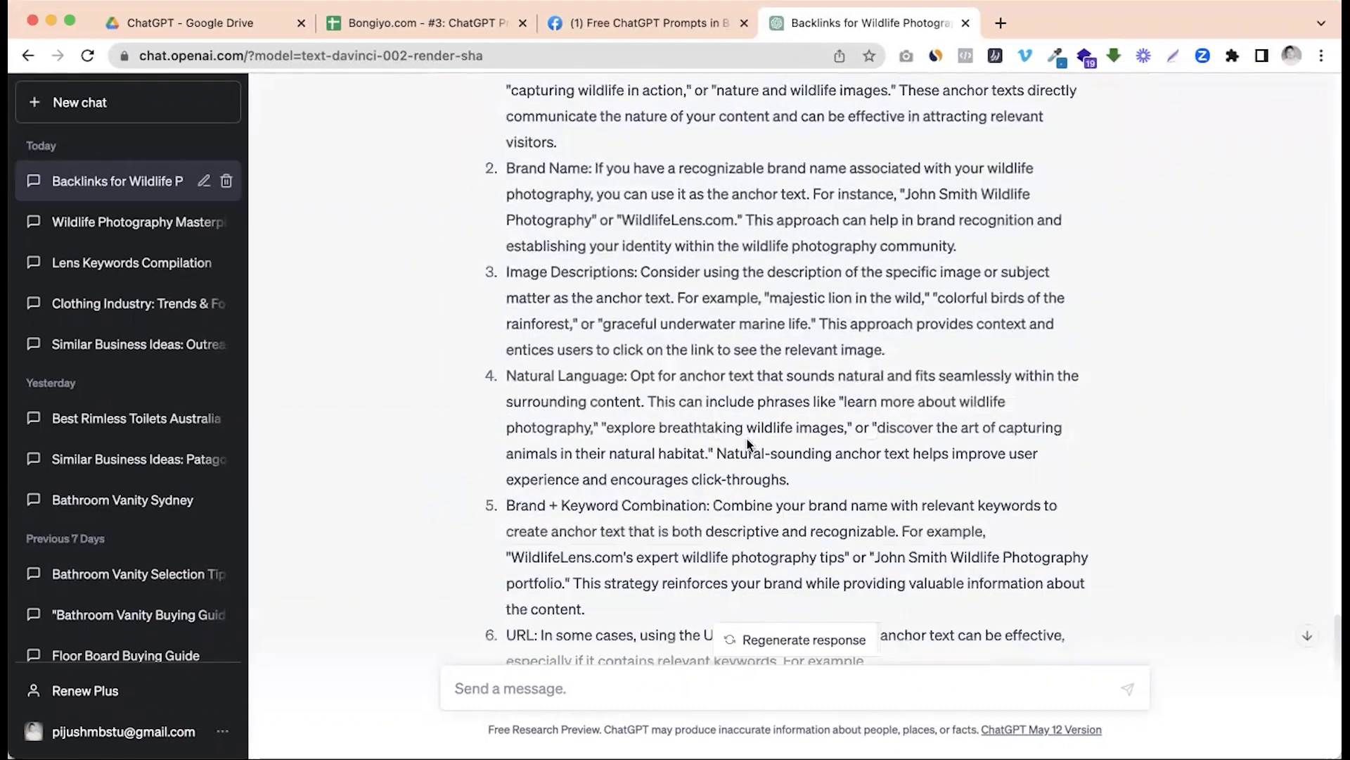
drag(632, 427, 832, 431)
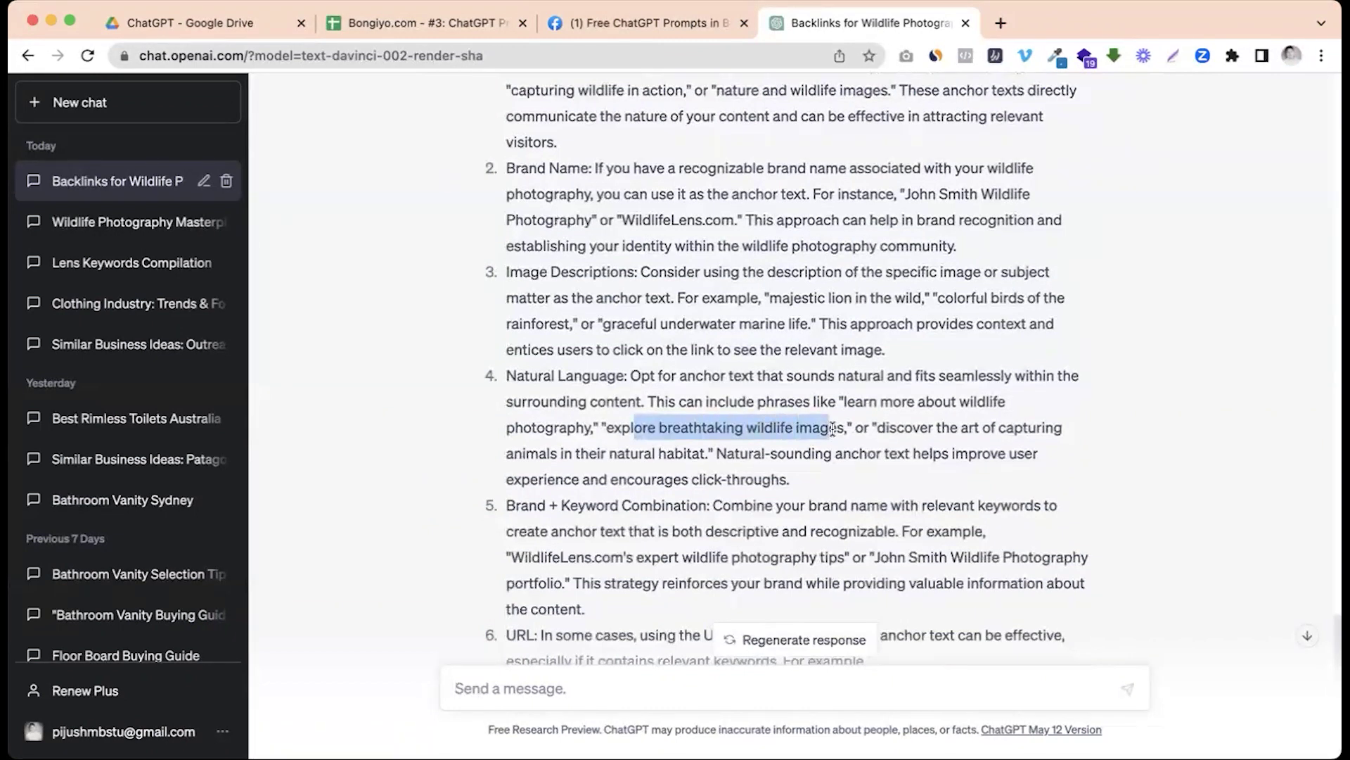
click(654, 454)
scroll(598, 467, down, 2)
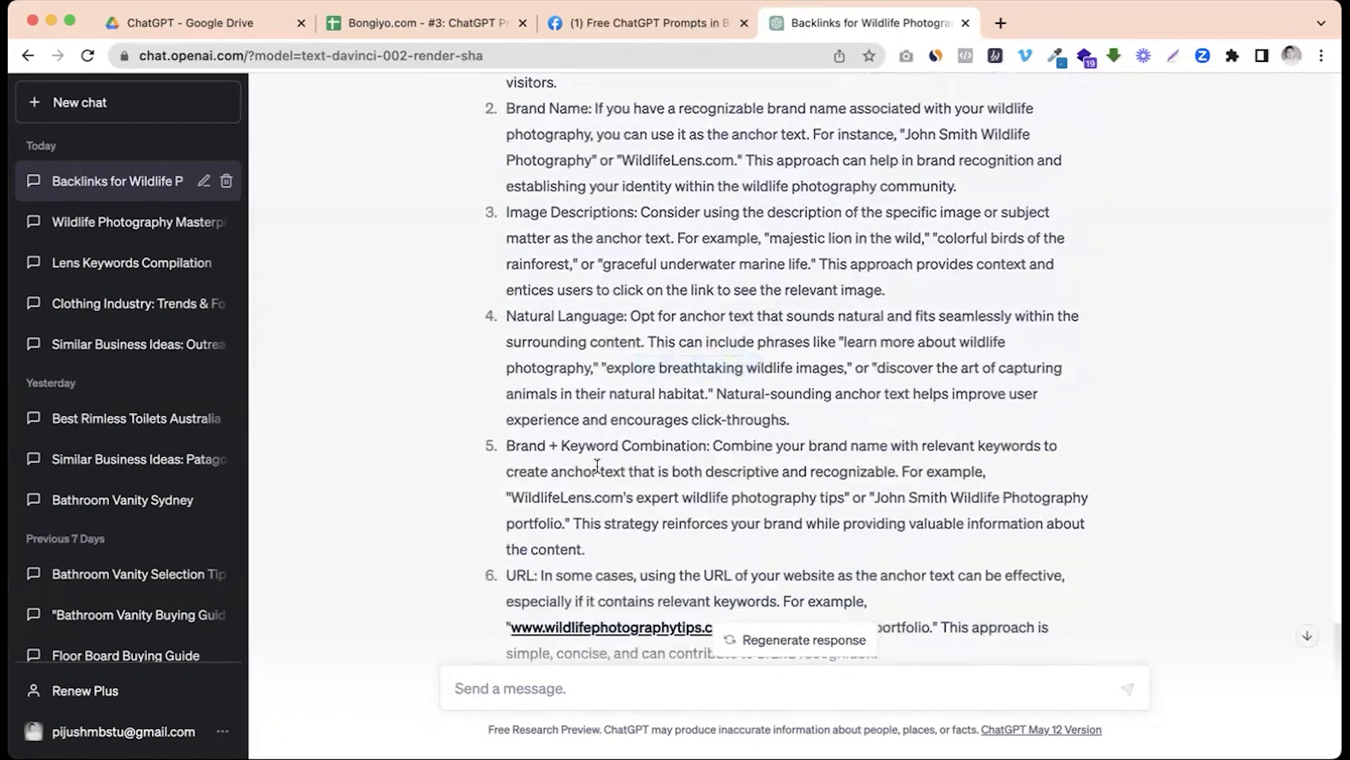
drag(569, 445, 647, 446)
click(588, 485)
drag(552, 496, 805, 500)
click(619, 497)
click(762, 501)
scroll(714, 495, down, 3)
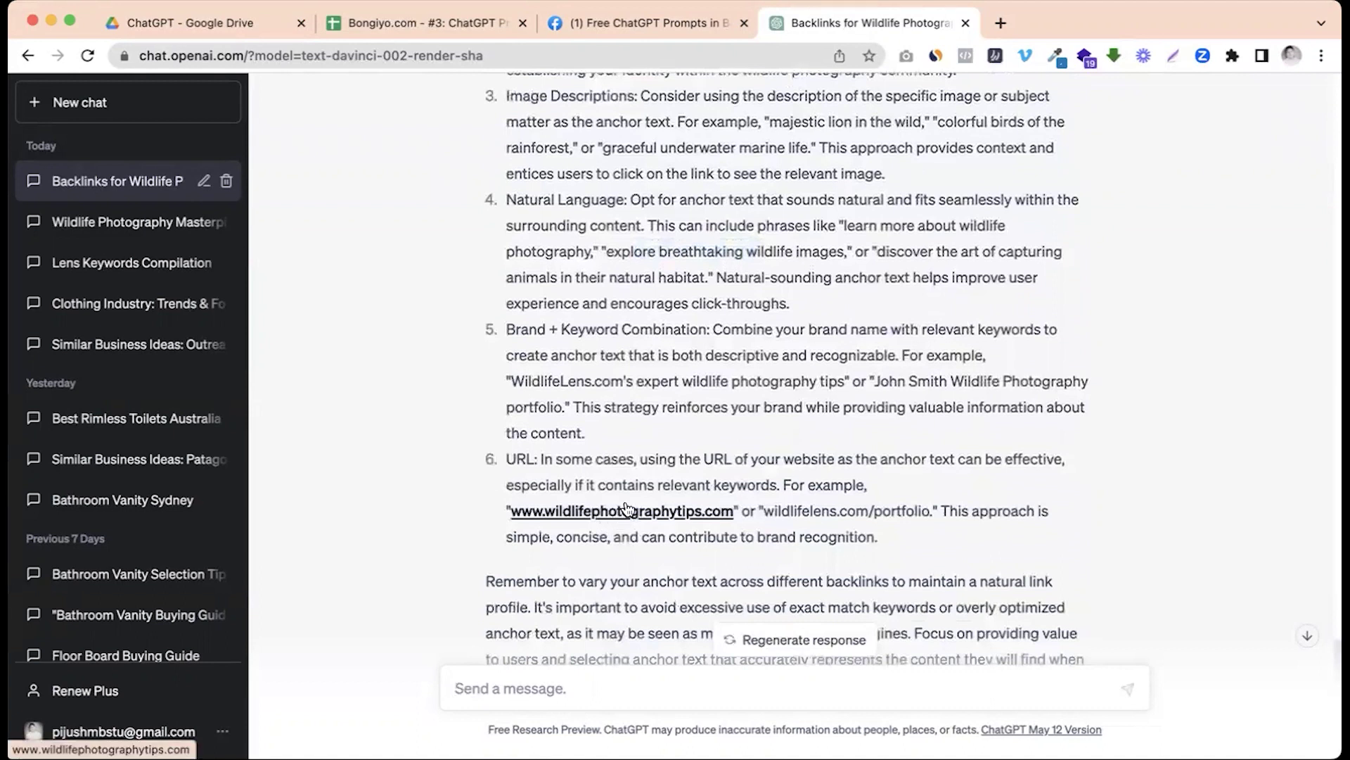
scroll(721, 420, down, 3)
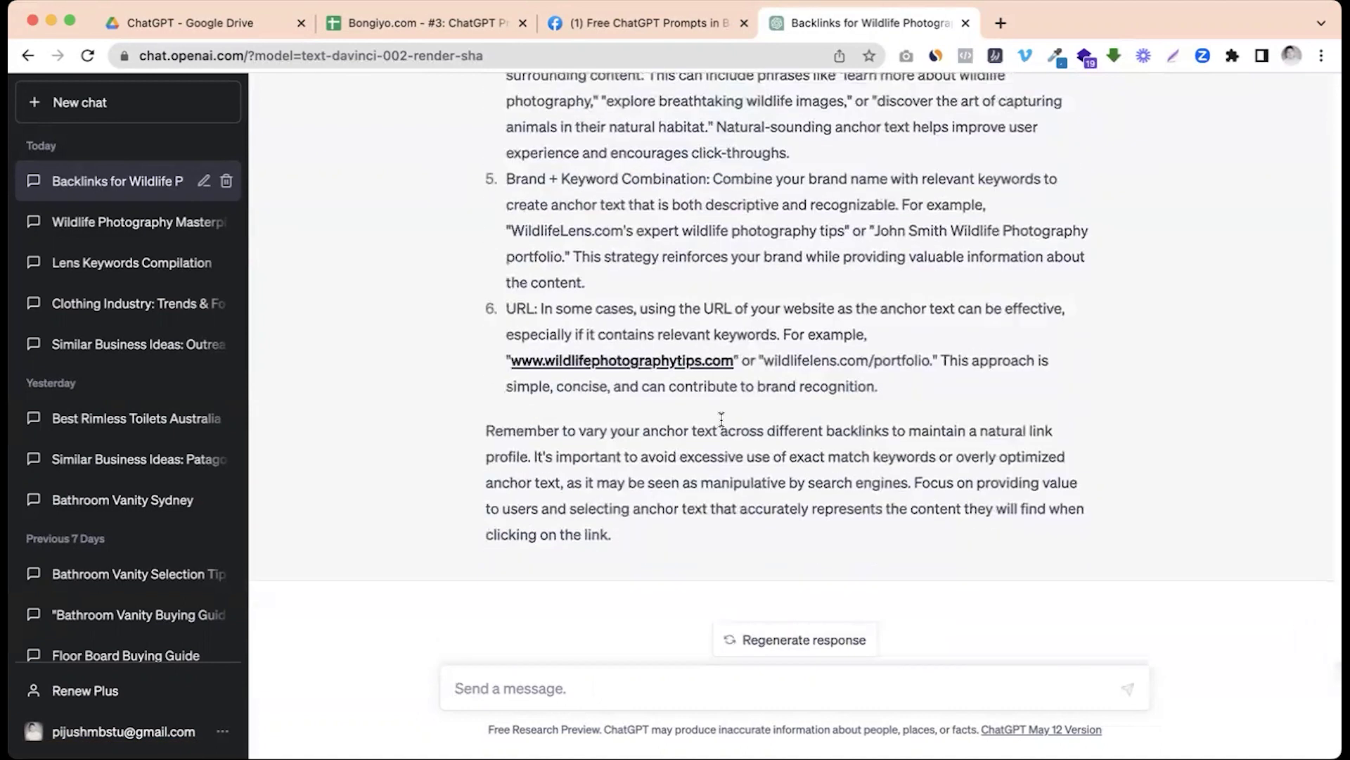
scroll(721, 419, up, 8)
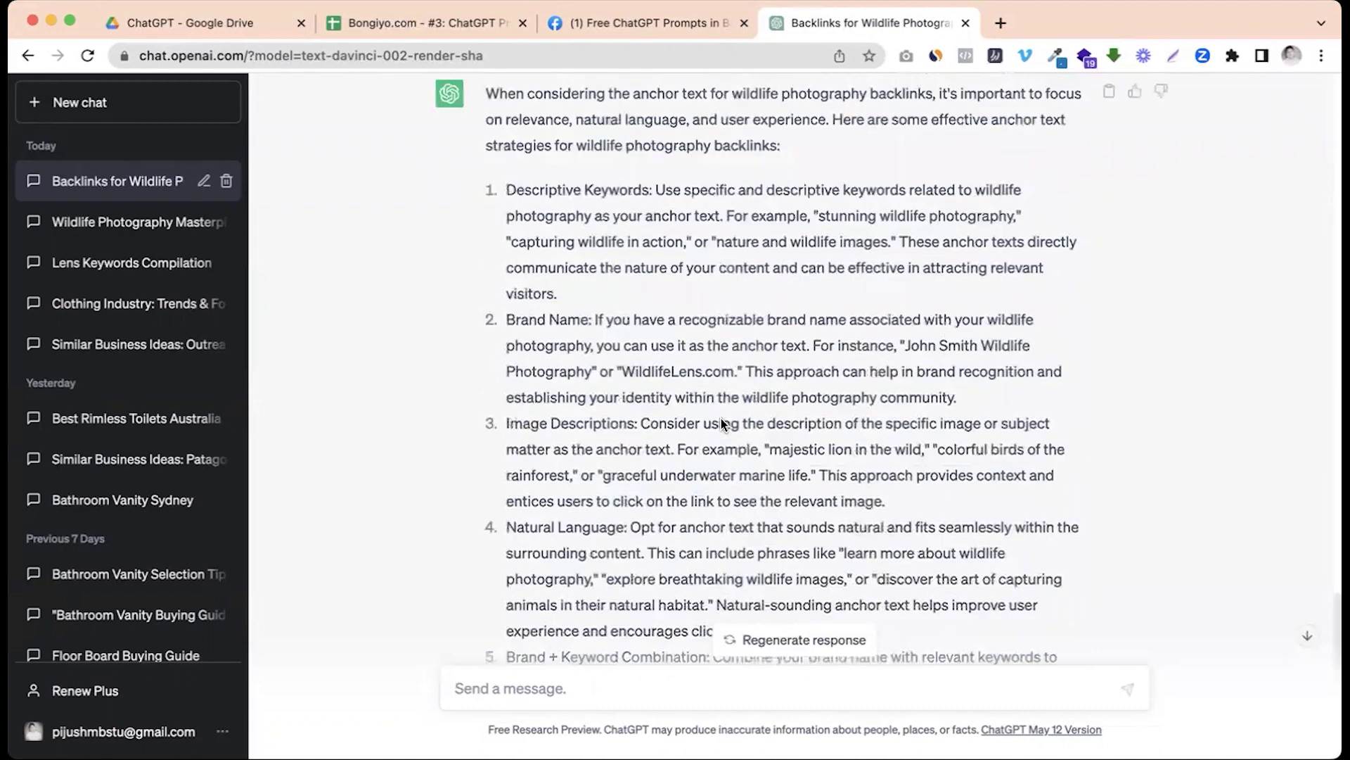
scroll(721, 419, down, 1)
Copy the prompt "Create a list of potential guest blogging opportunities for [TOPIC]" from the Facebook post into the ChatGPT message
click(660, 28)
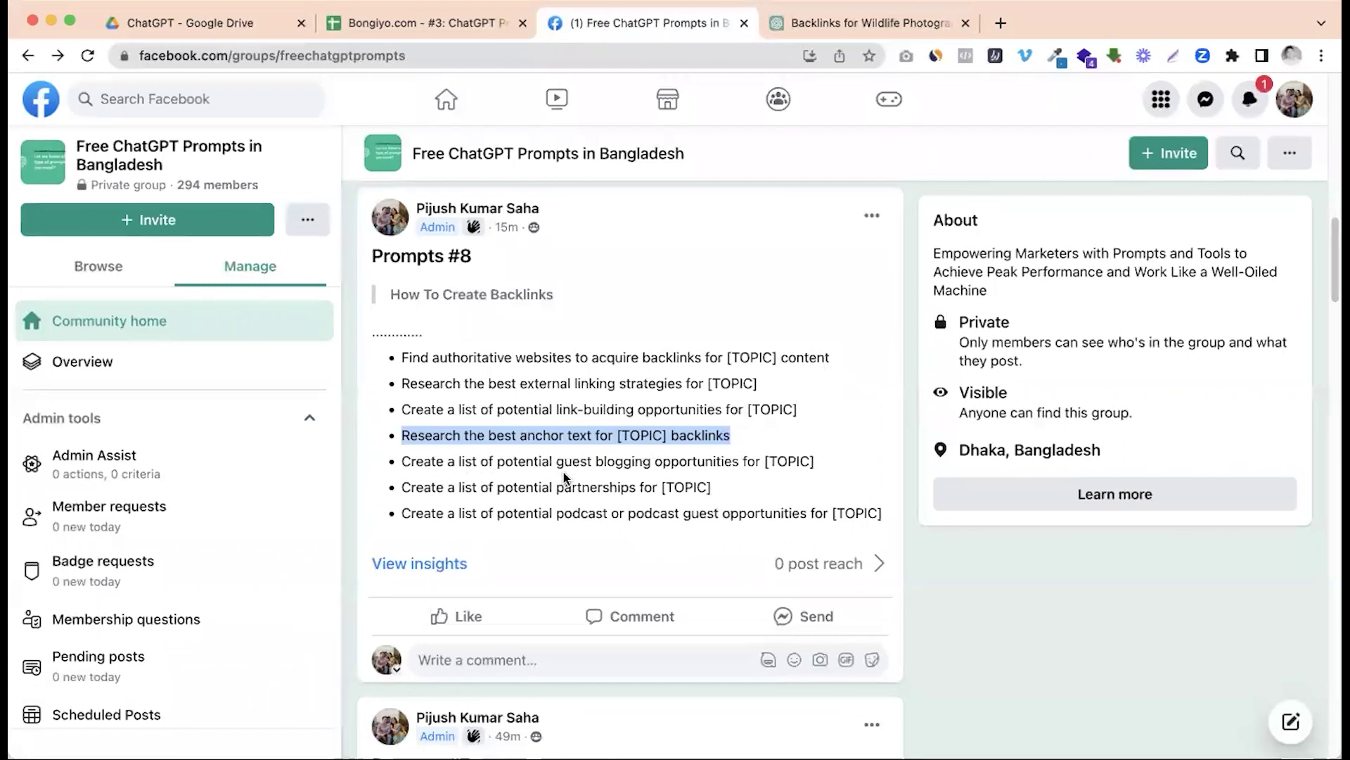
drag(405, 459, 826, 467)
key(super+c)
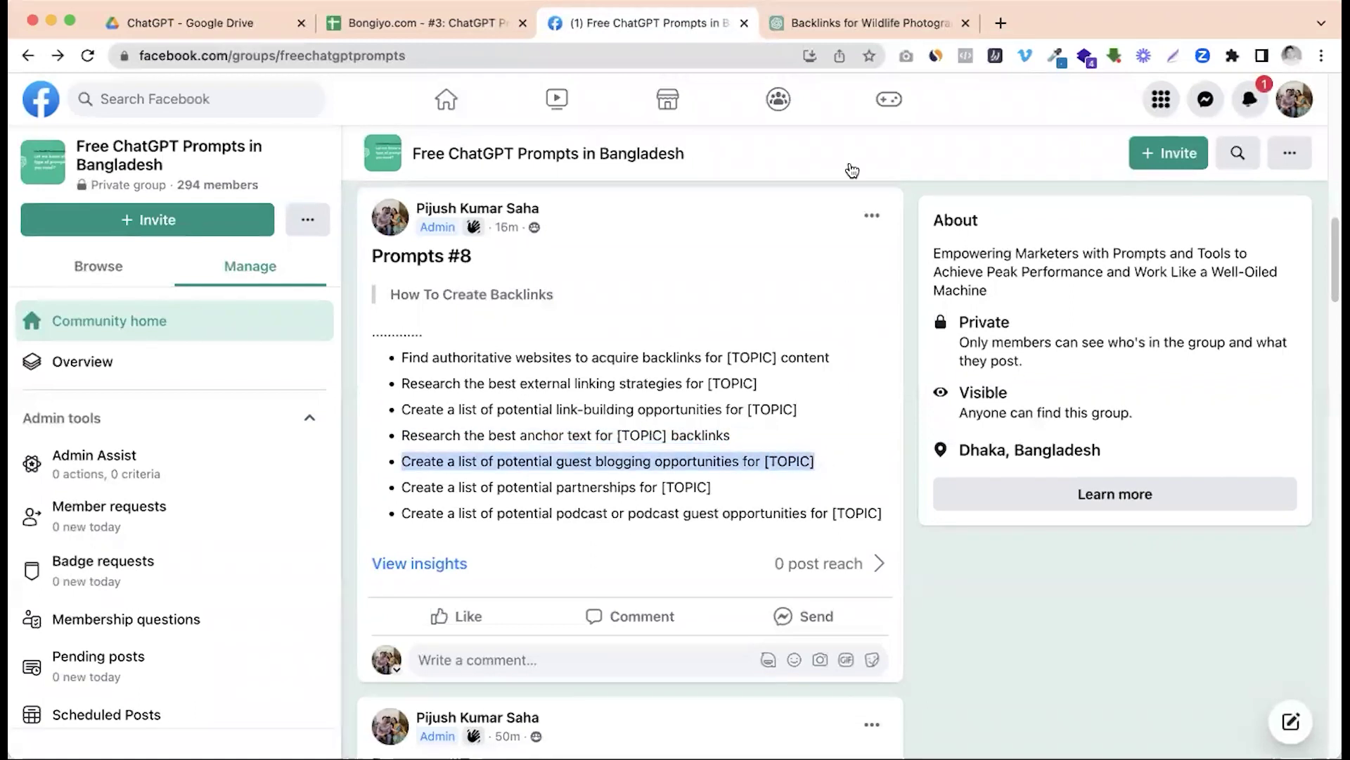
click(837, 28)
key(super+v)
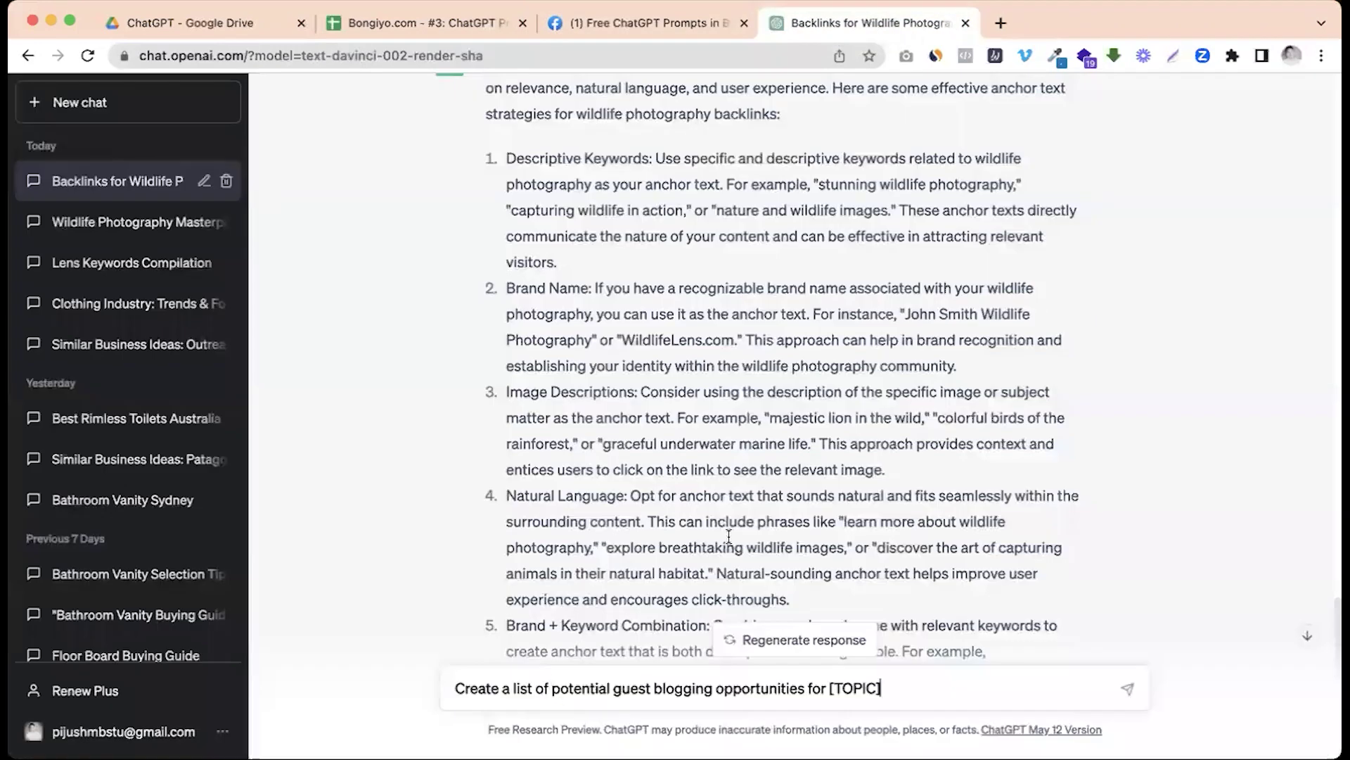
Replace [TOPIC] in the guest blogging prompt with "wildlife photography" copied from the anchor text message, and send it
scroll(734, 525, up, 5)
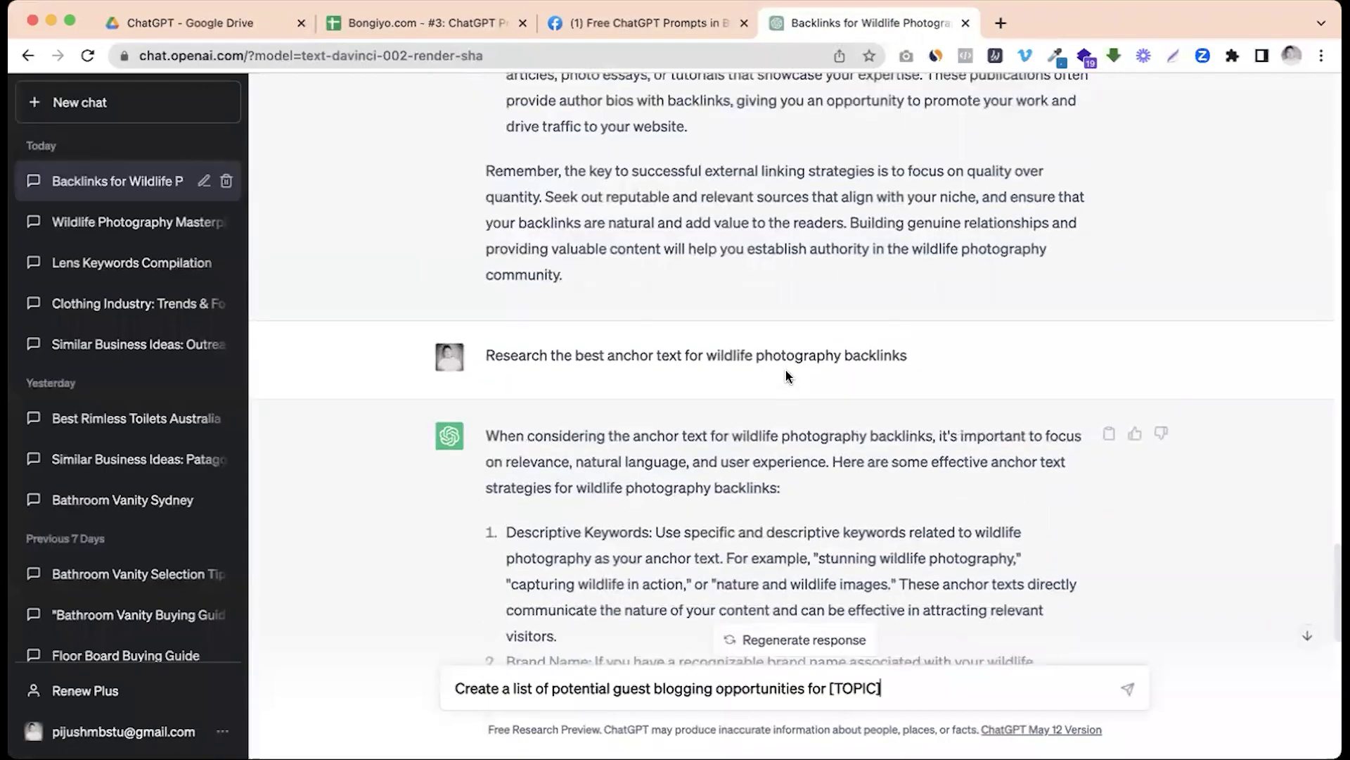
drag(706, 356, 841, 355)
key(super+c)
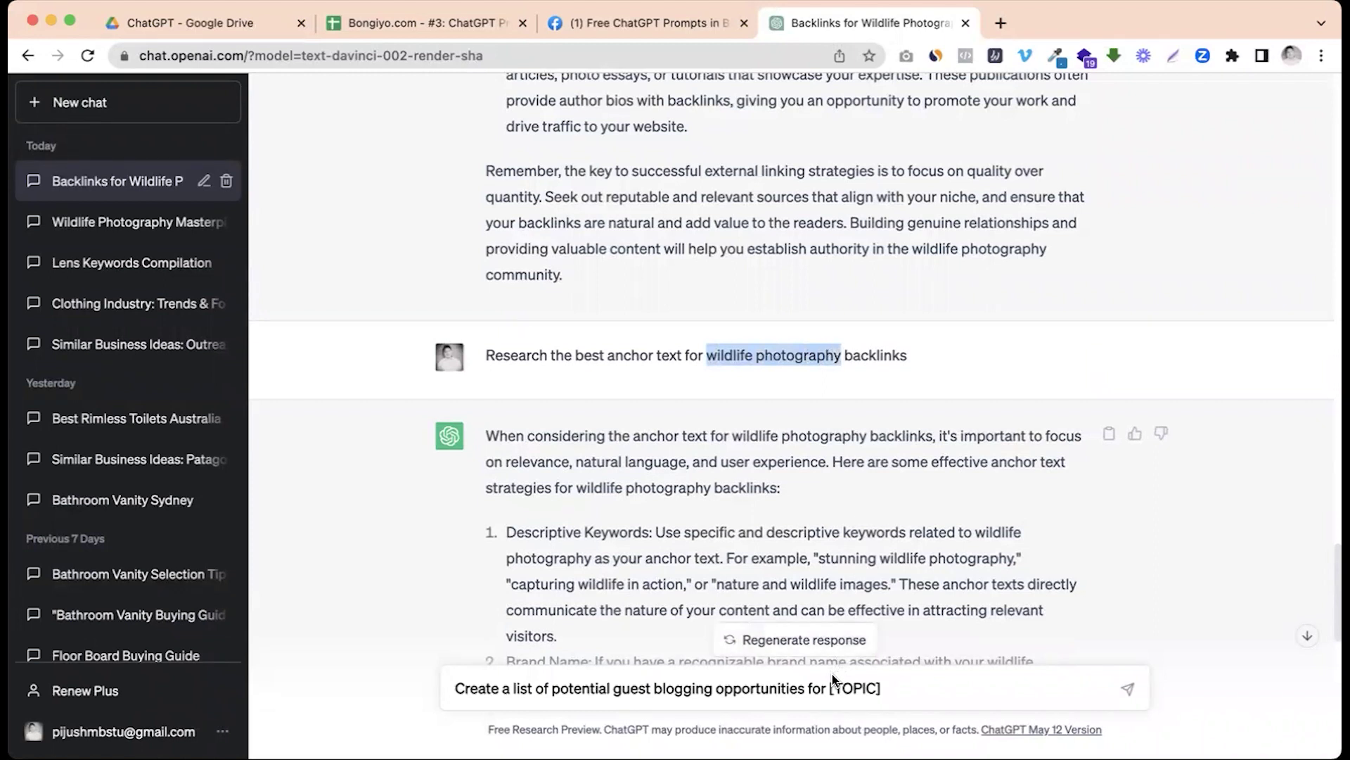
drag(827, 689, 901, 685)
key(BackSpace)
key(super+v)
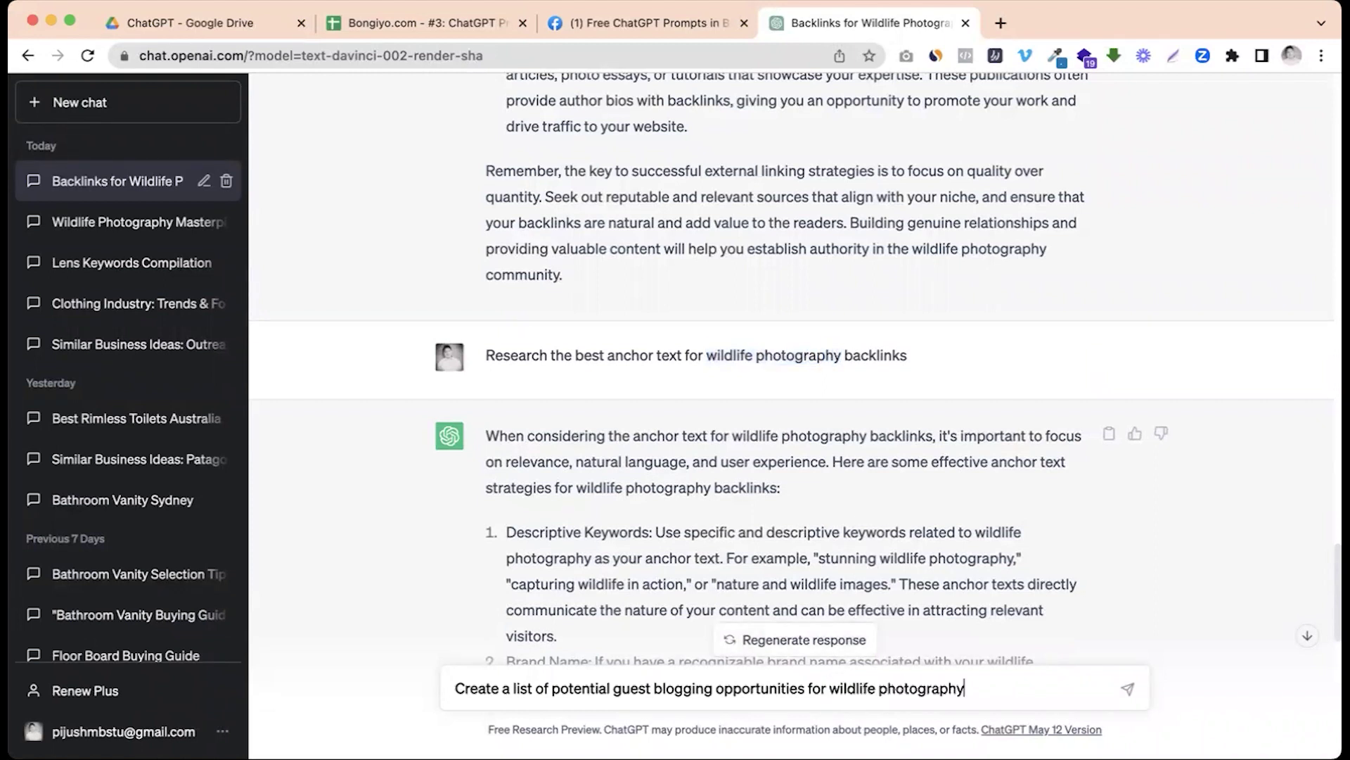
key(Return)
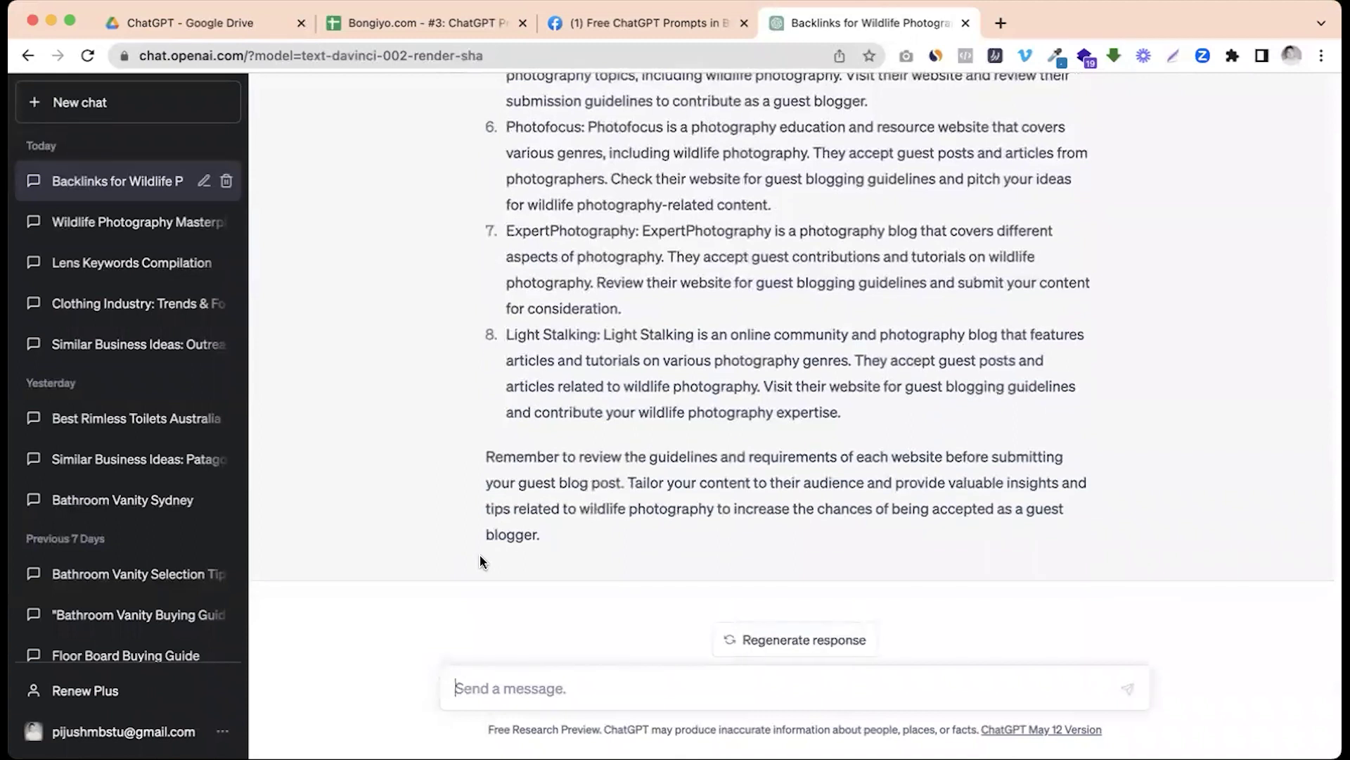
Look over the guest blogging list and send the follow-up "give me website url from above query"
scroll(479, 561, up, 7)
scroll(480, 560, down, 5)
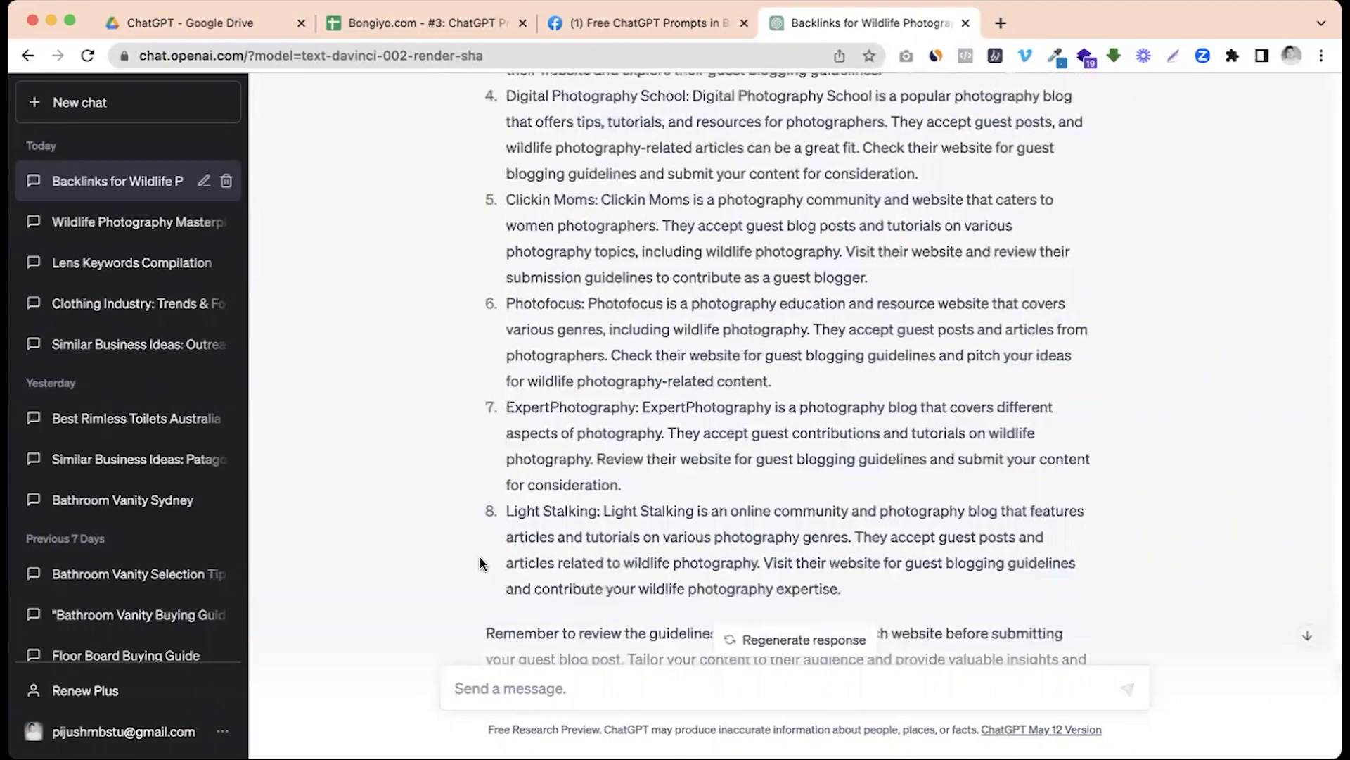
text(gi)
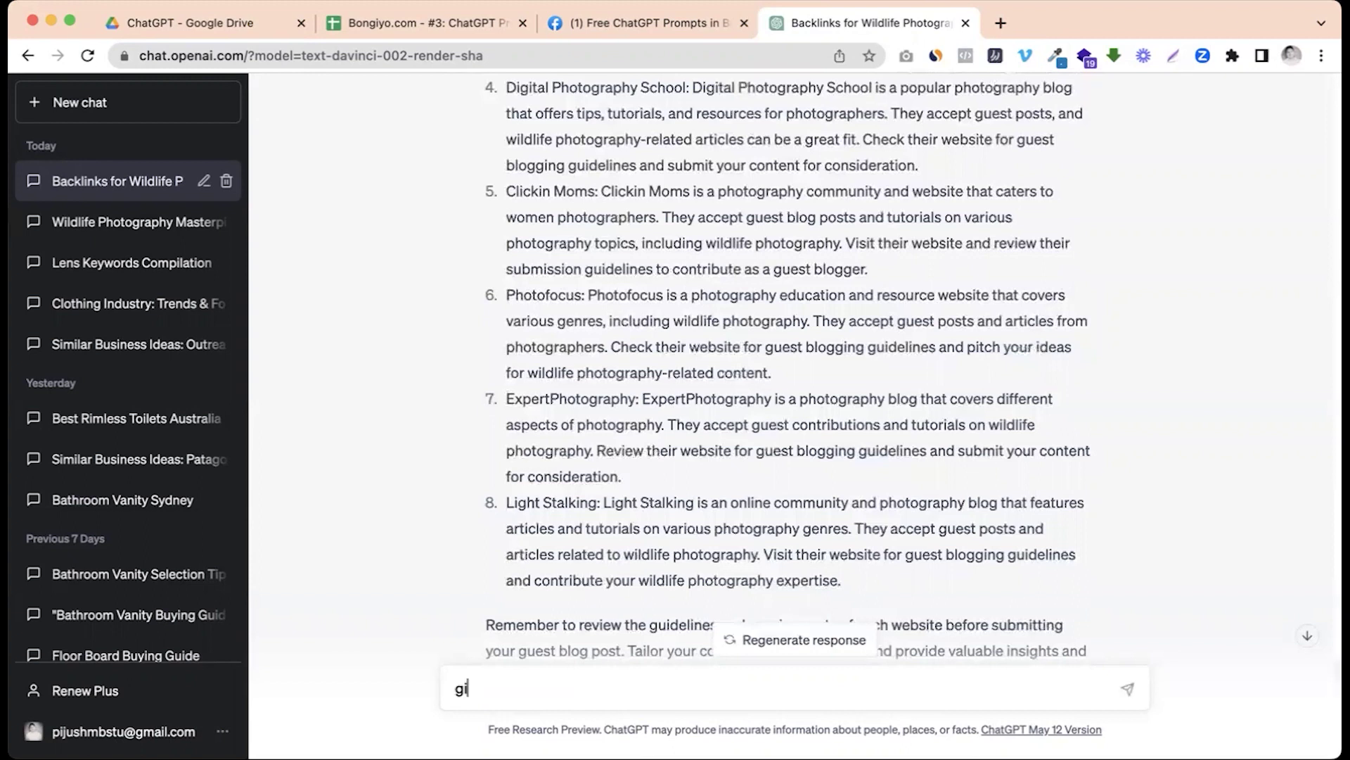
text(ve me website url from above)
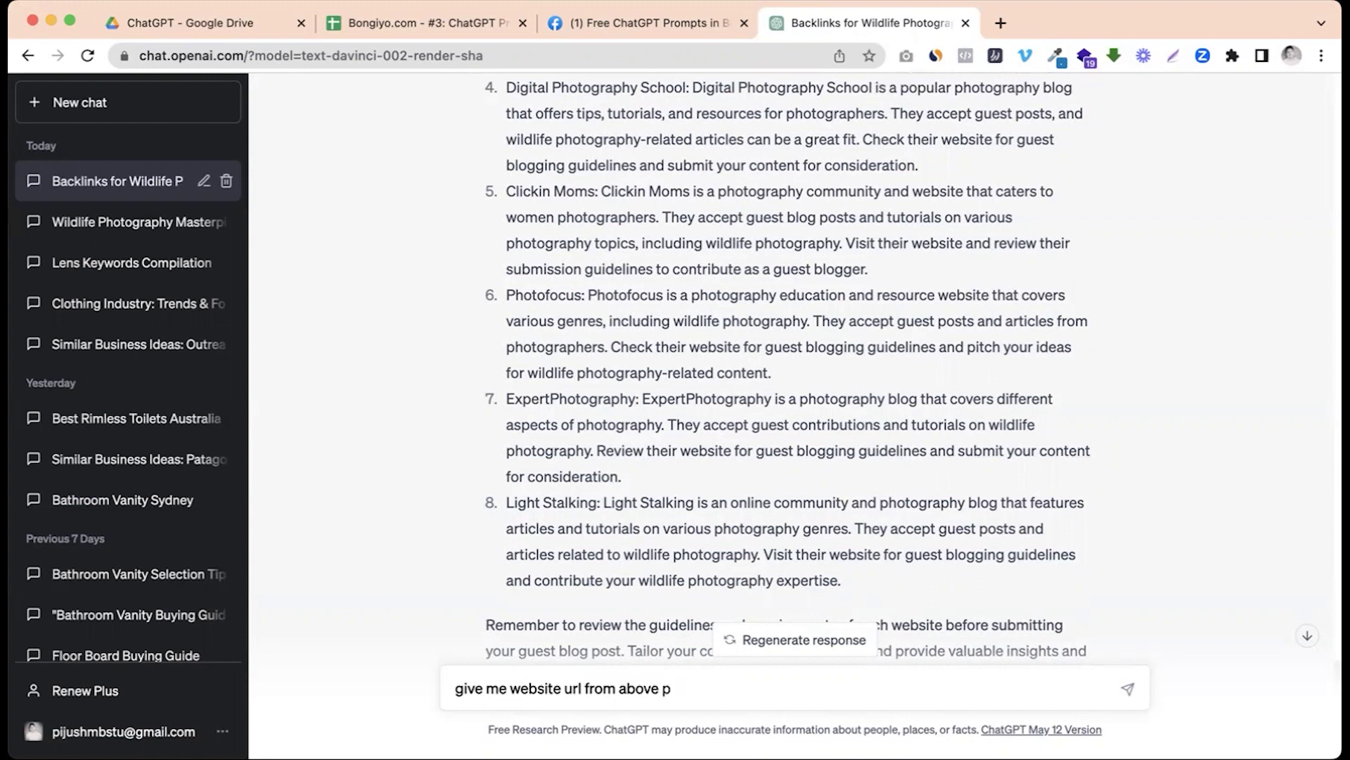
text( que)
key(BackSpace)
text(ery)
key(Return)
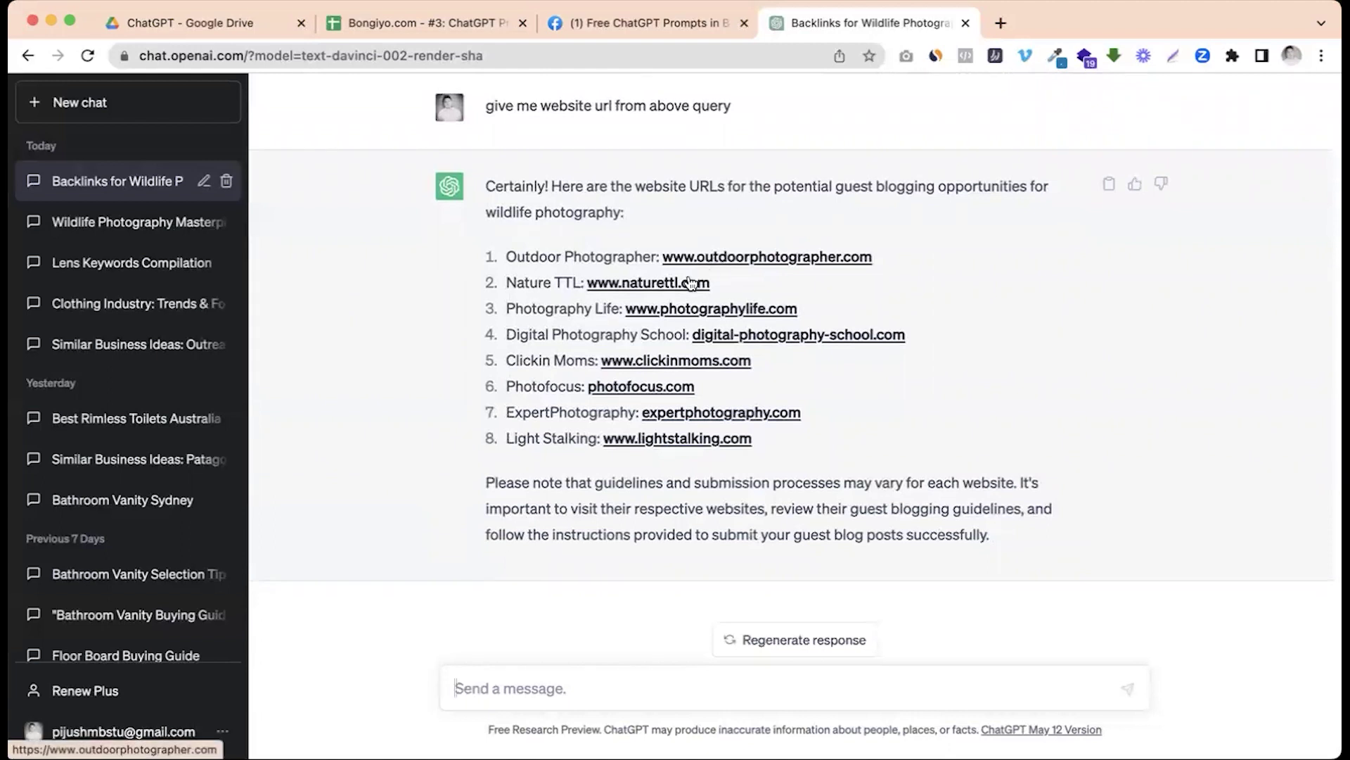
Open the Nature TTL website from the URL list and check its site menu and footer links for guest posting information
click(642, 285)
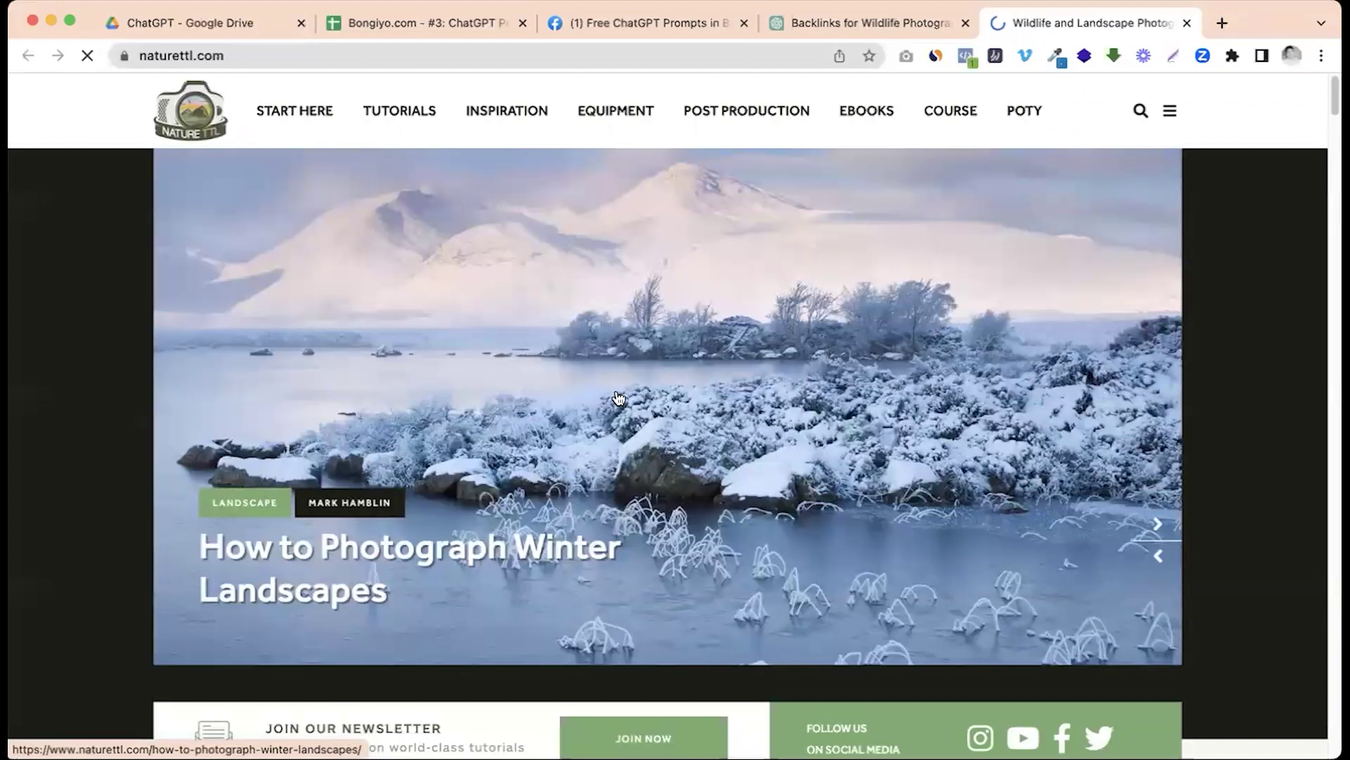
click(1169, 111)
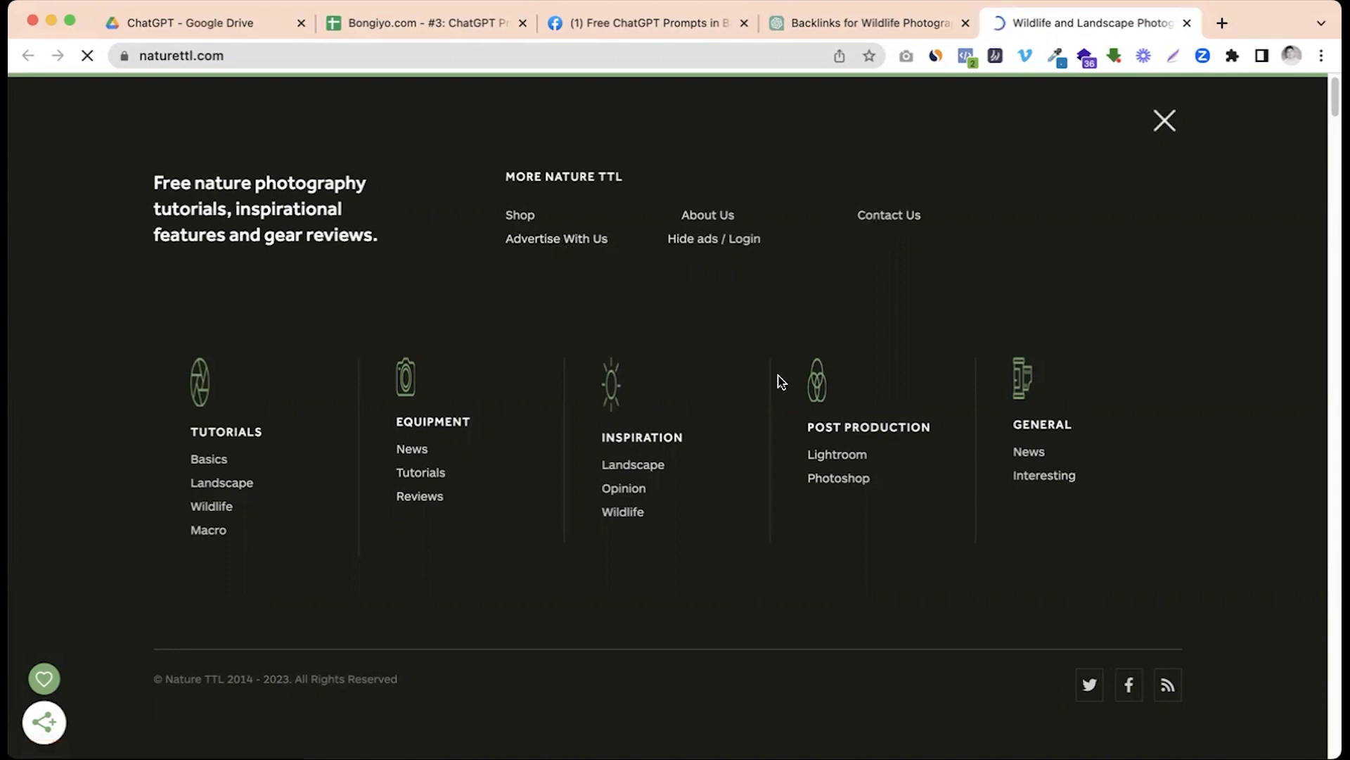
click(1164, 118)
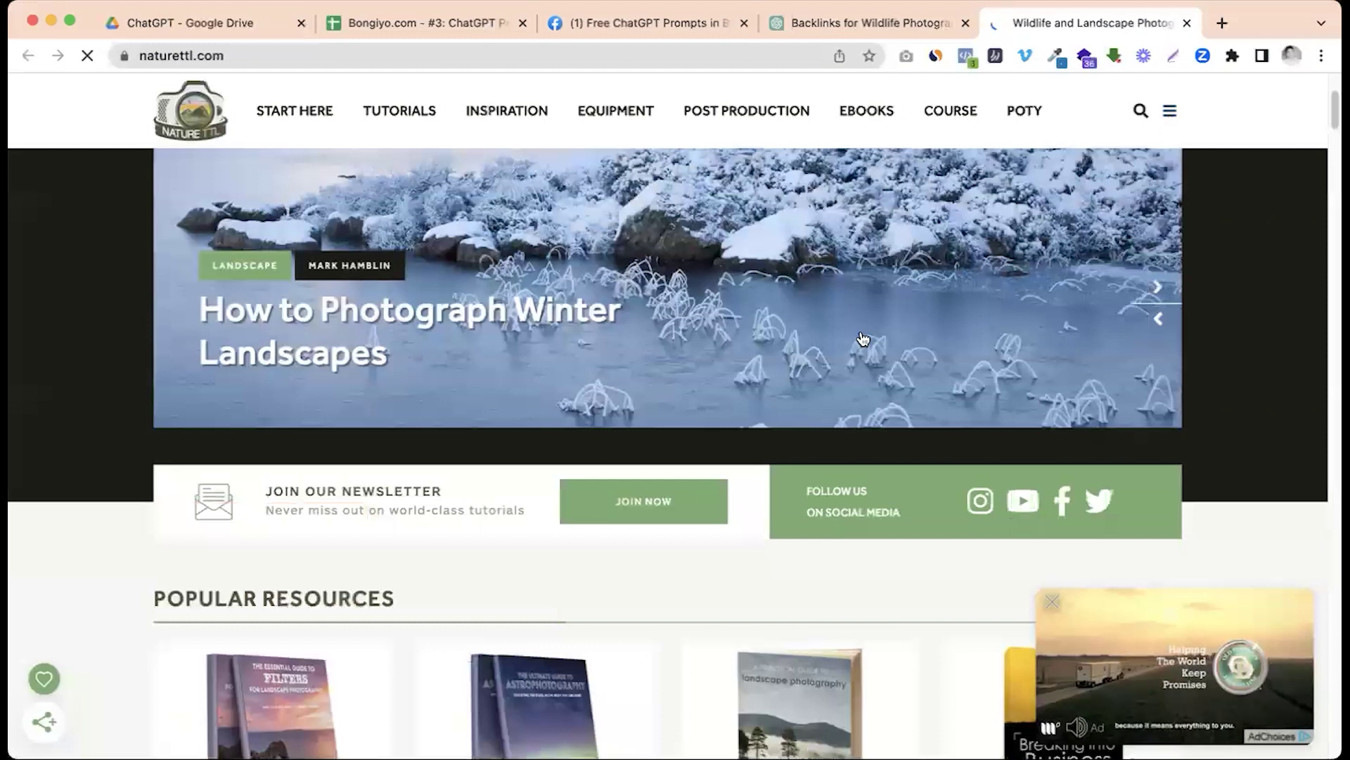
scroll(863, 339, down, 20)
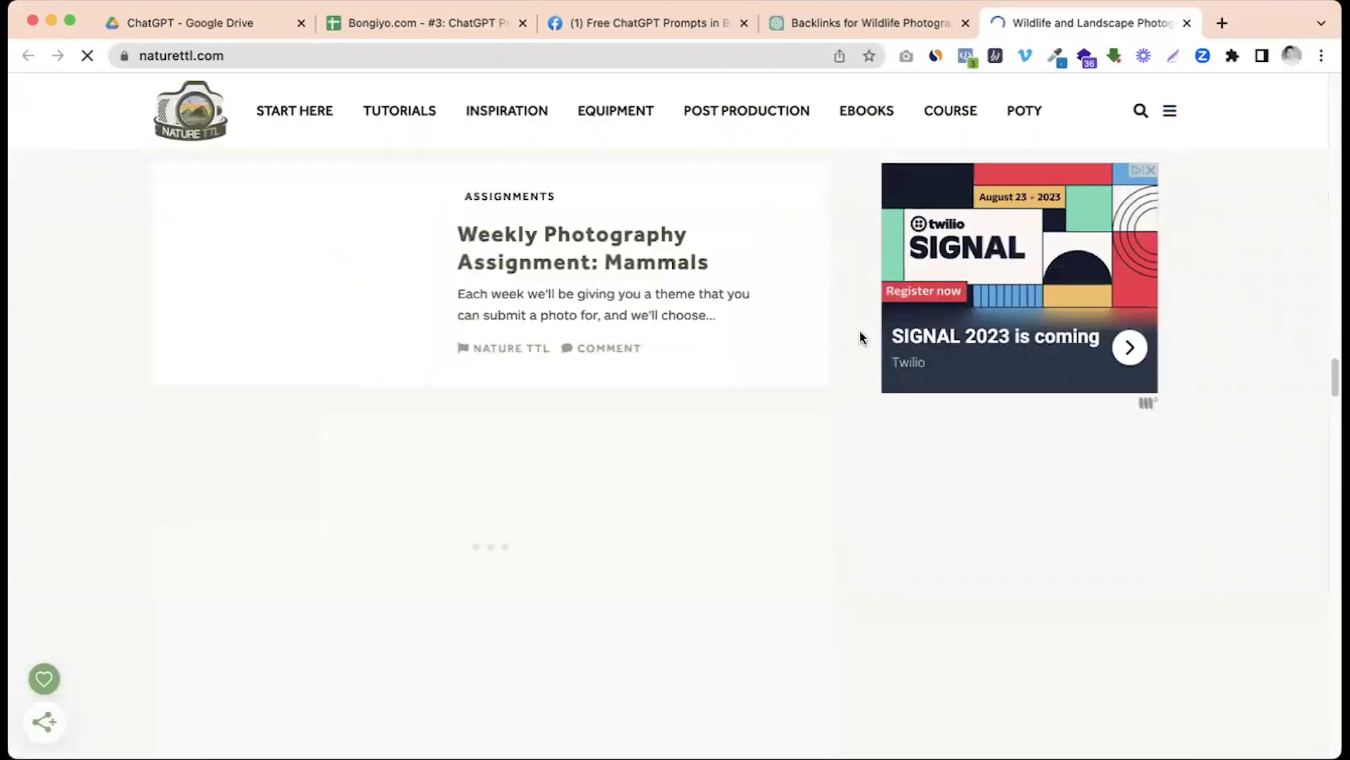
scroll(864, 339, down, 5)
scroll(861, 339, down, 15)
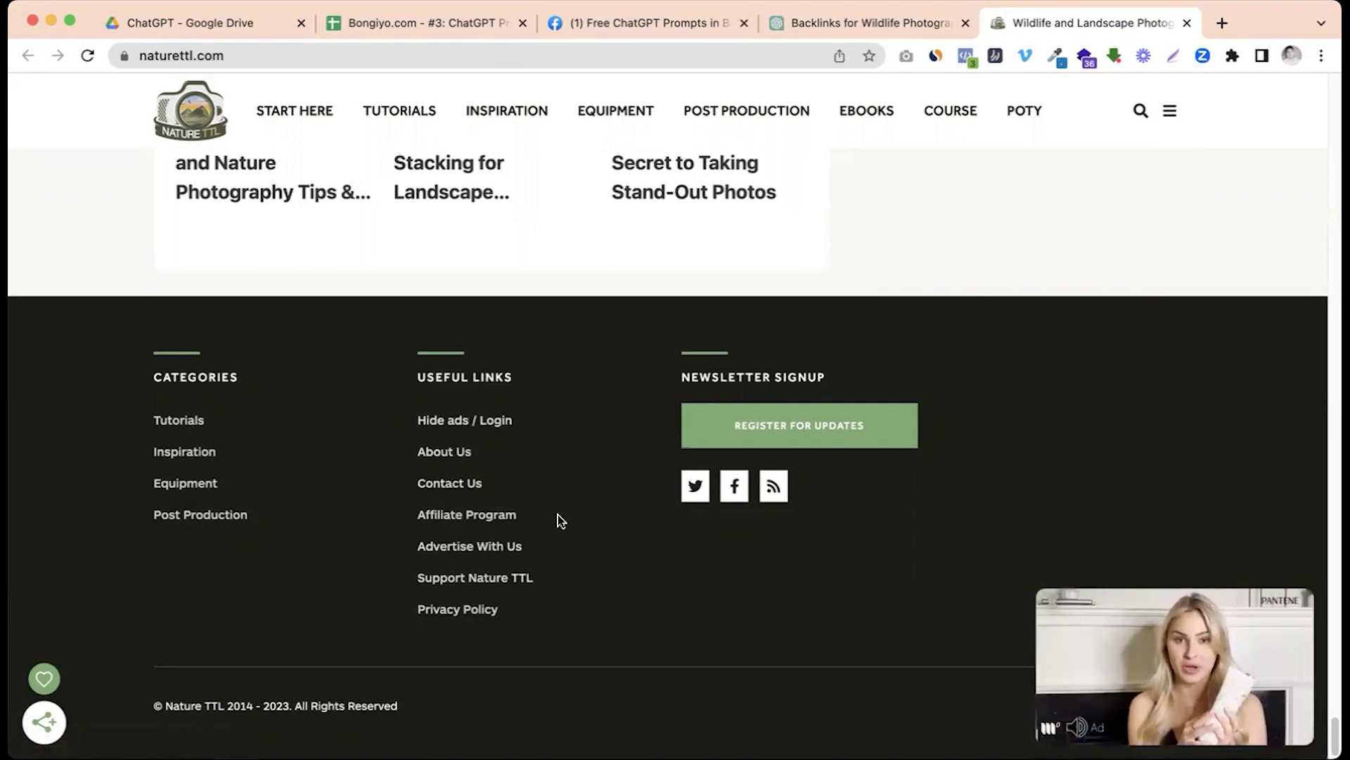
Return to the Prompts #8 post on Facebook and review the remaining prompts on partnerships and podcast guest opportunities
click(847, 24)
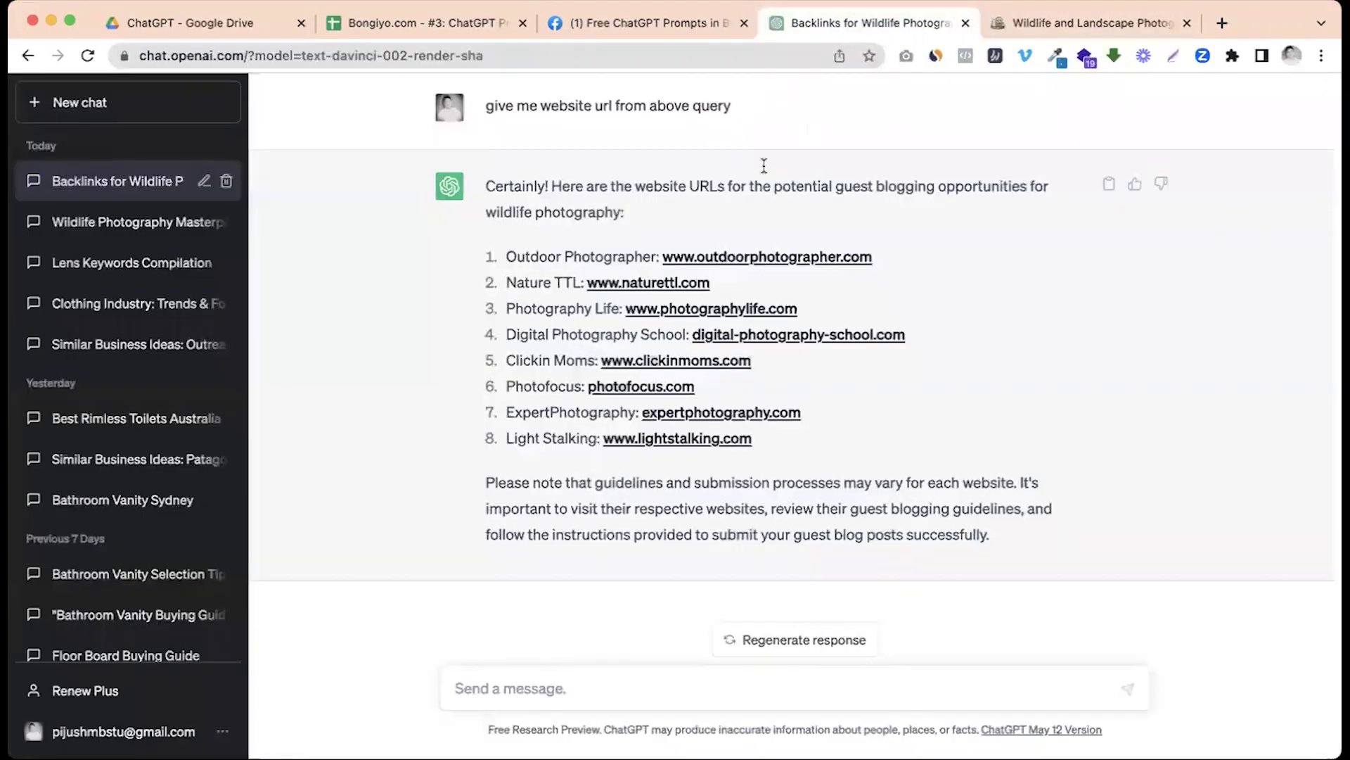
click(668, 30)
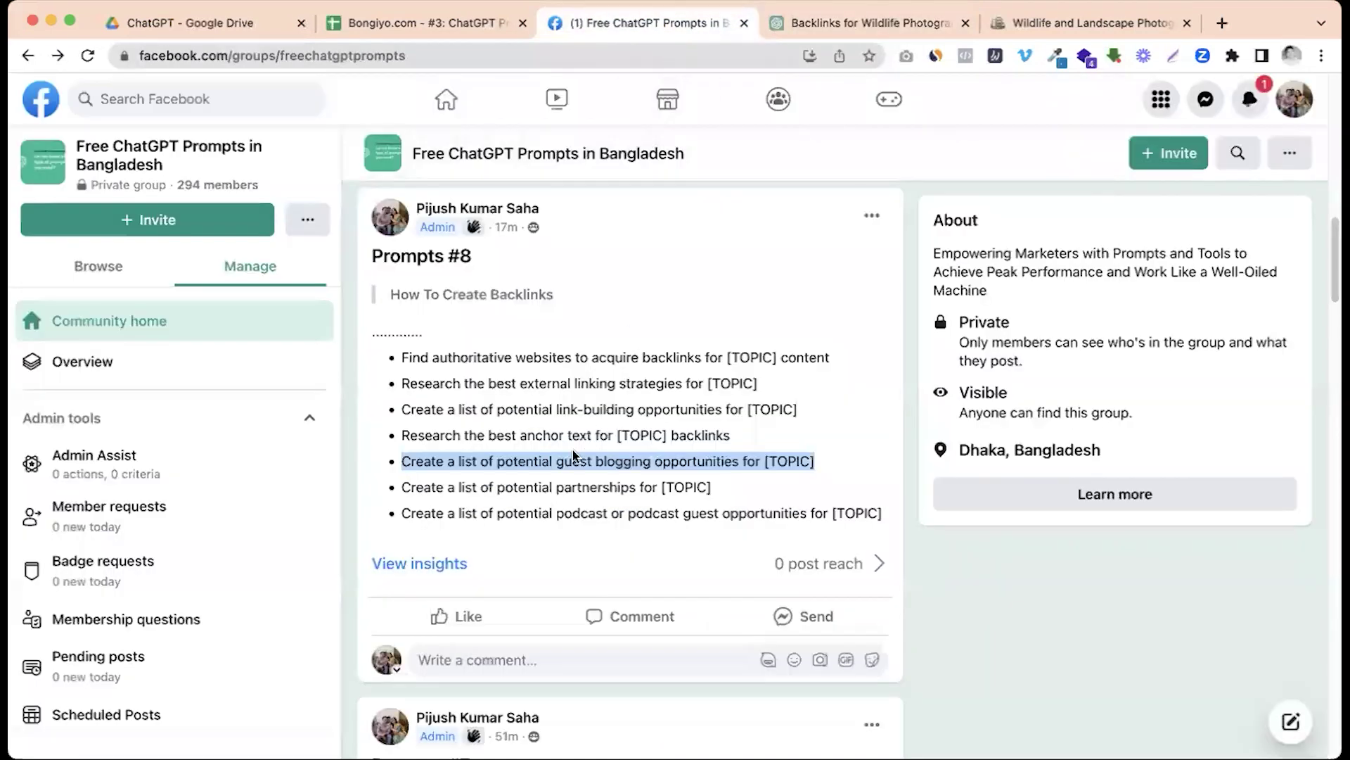
click(813, 28)
click(664, 26)
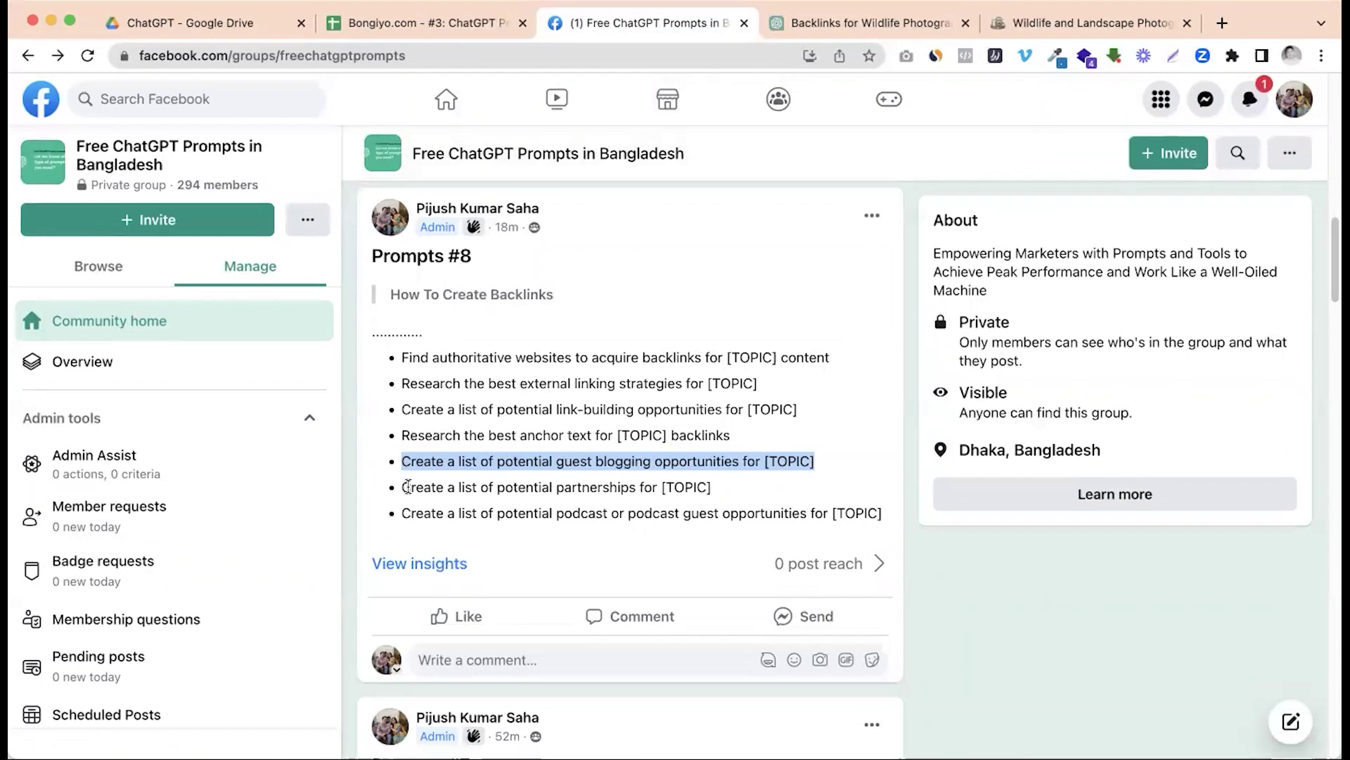
click(433, 513)
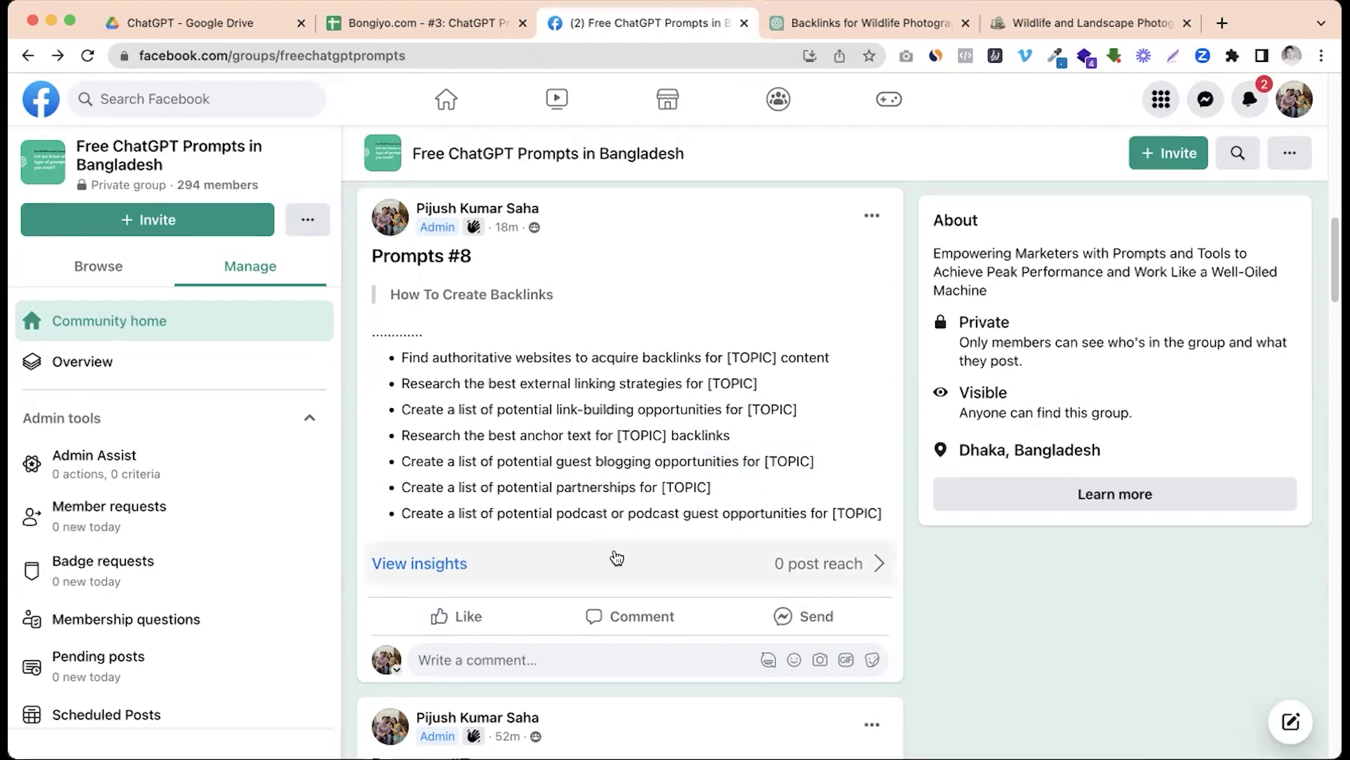
drag(419, 513, 636, 514)
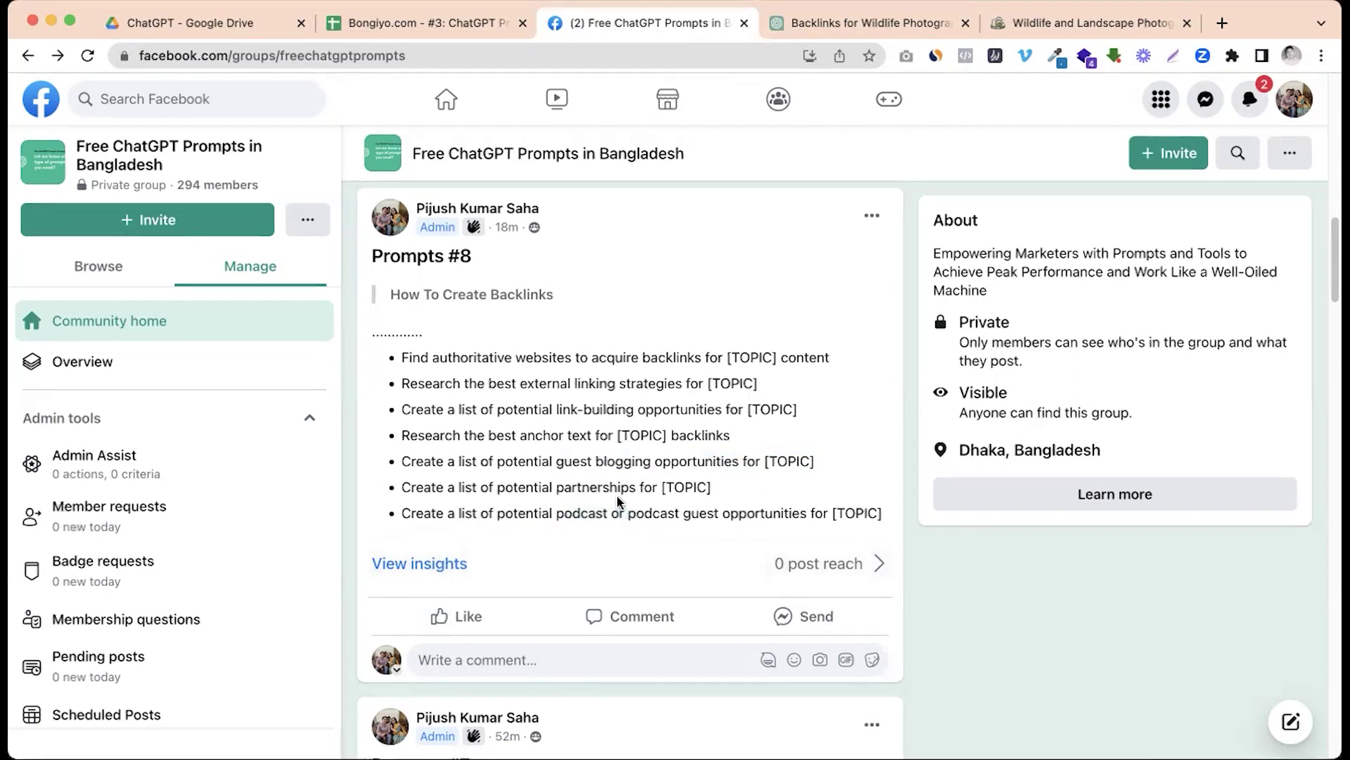